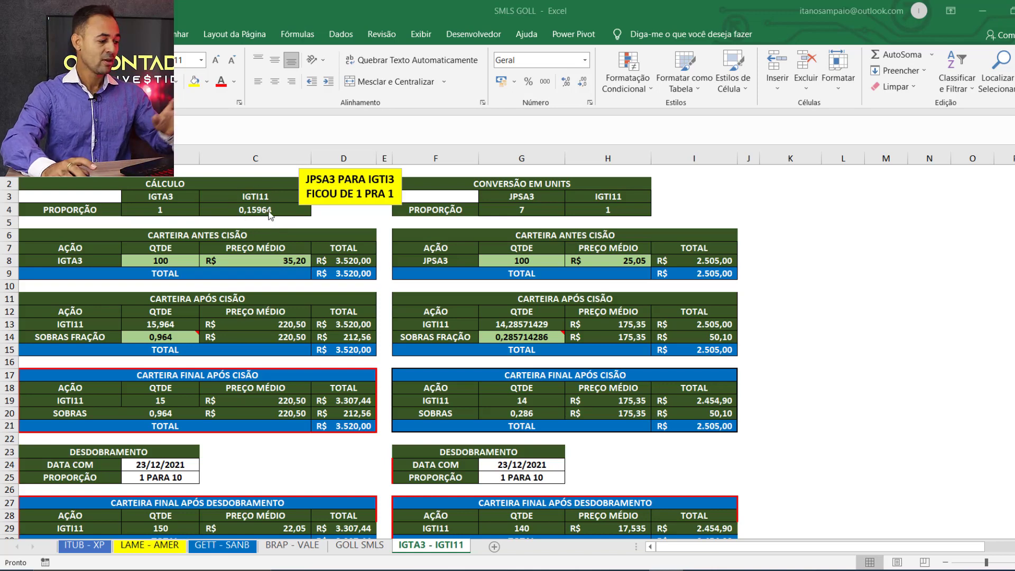
Examine the IGTA3 quantity and average price before the cisão and the resulting IGTI11 quantity and average prices after it.
left_click(169, 261)
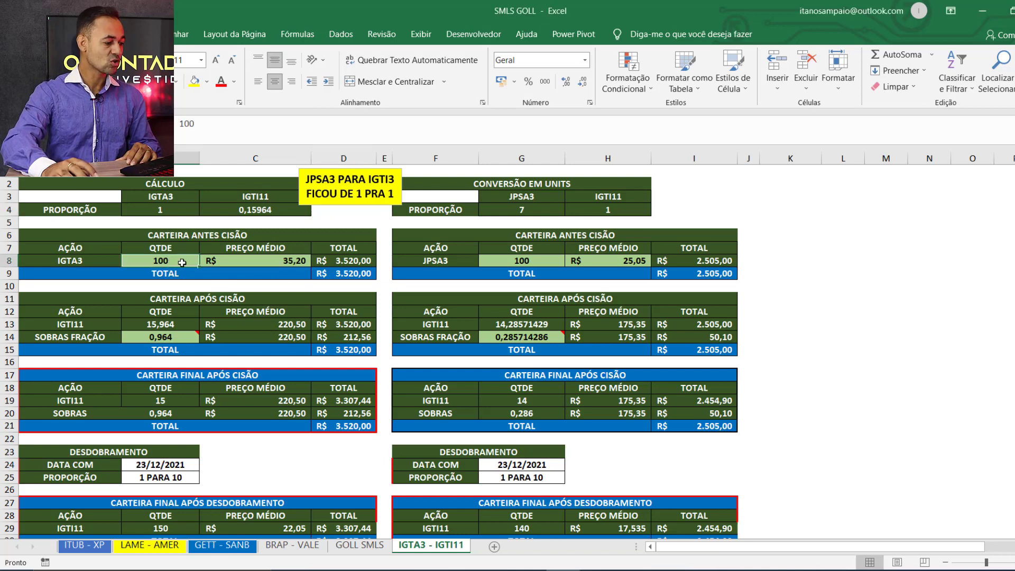
left_click(299, 261)
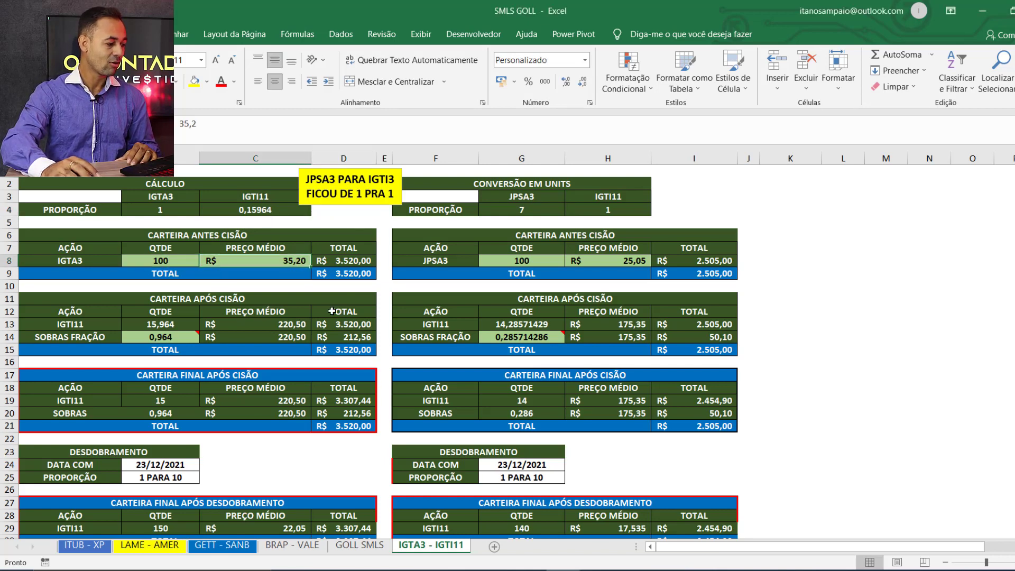
left_click(9, 324)
left_click(162, 323)
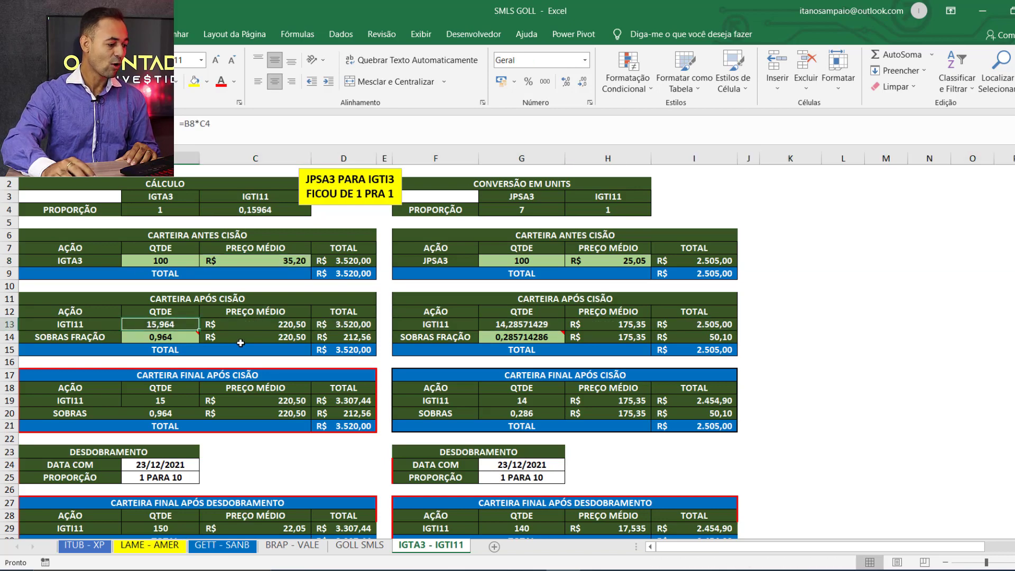
left_click_drag(285, 327, 290, 337)
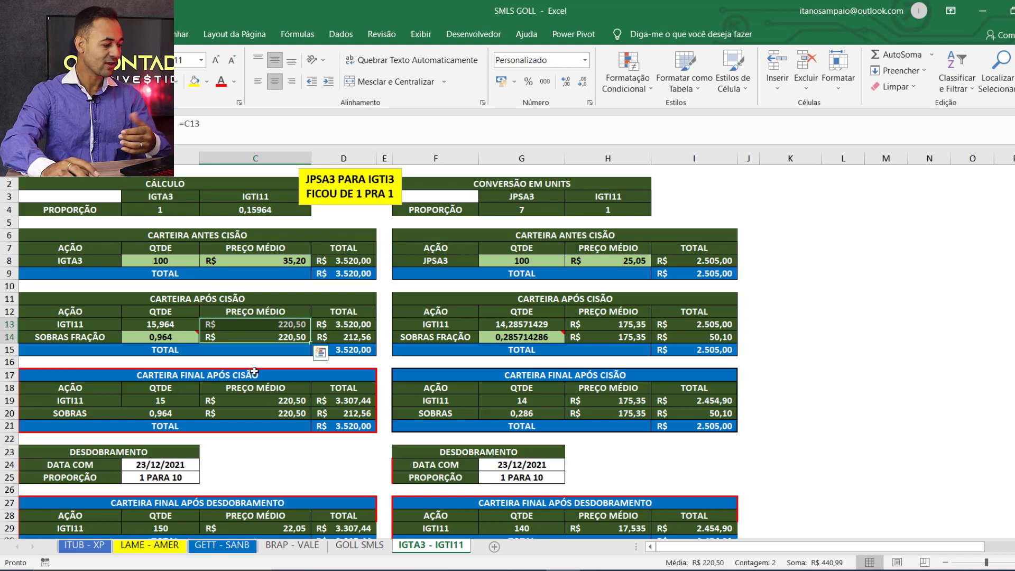
Examine the IGTI11 and SOBRAS quantities and average prices in the IGTA3 holder's final portfolio after the cisão.
left_click(176, 403)
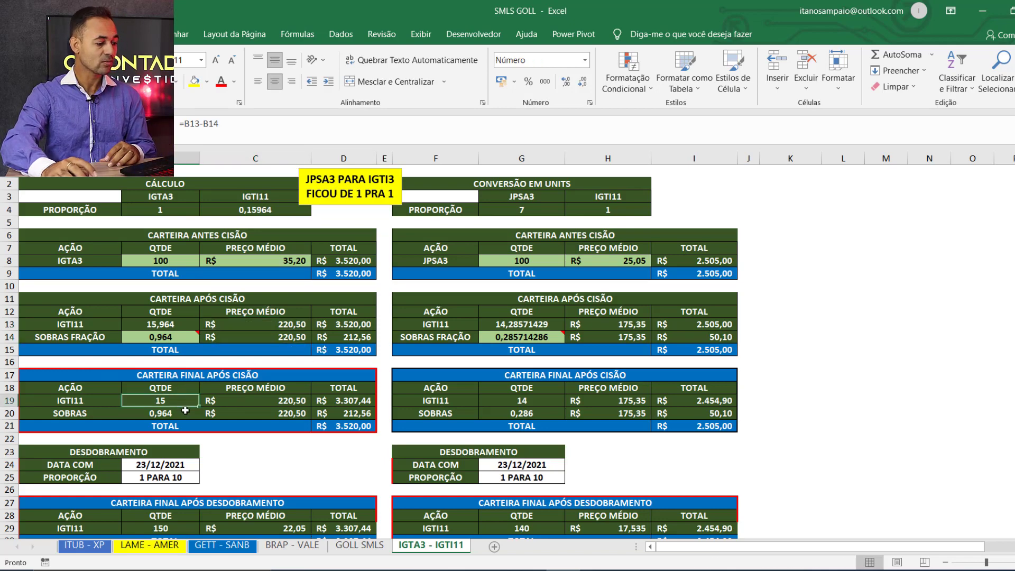
left_click(297, 403)
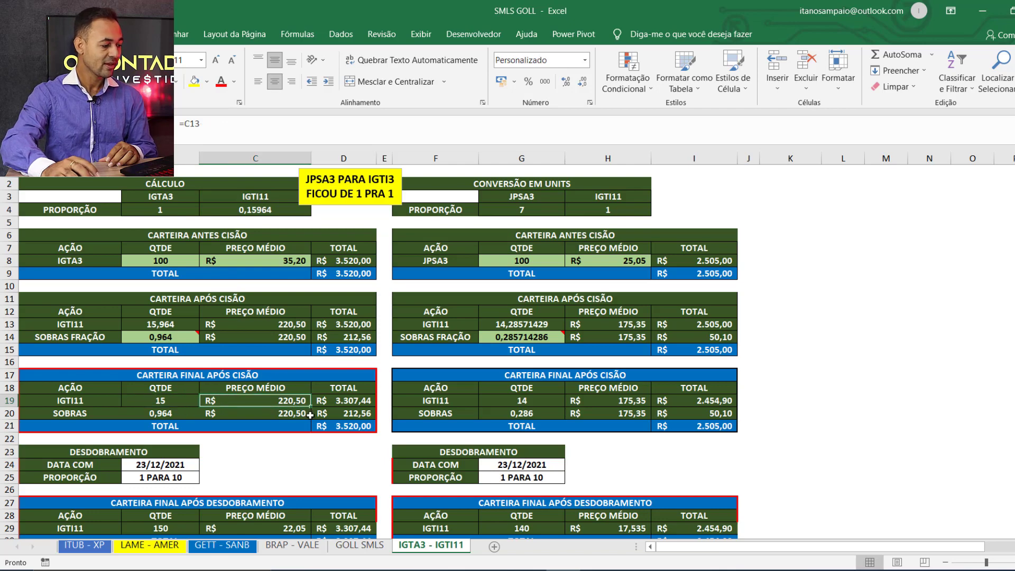
left_click(9, 413)
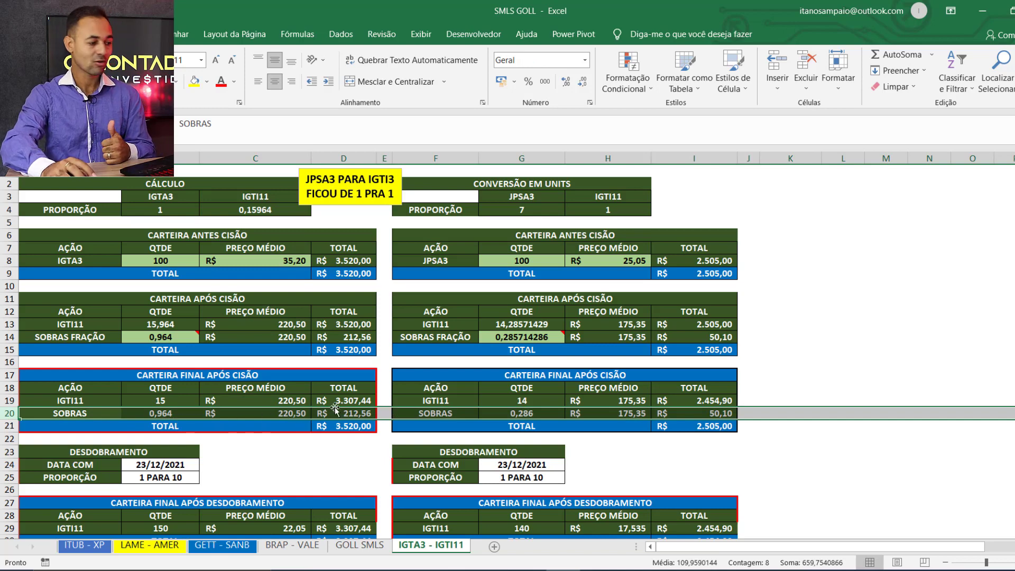
left_click(292, 429)
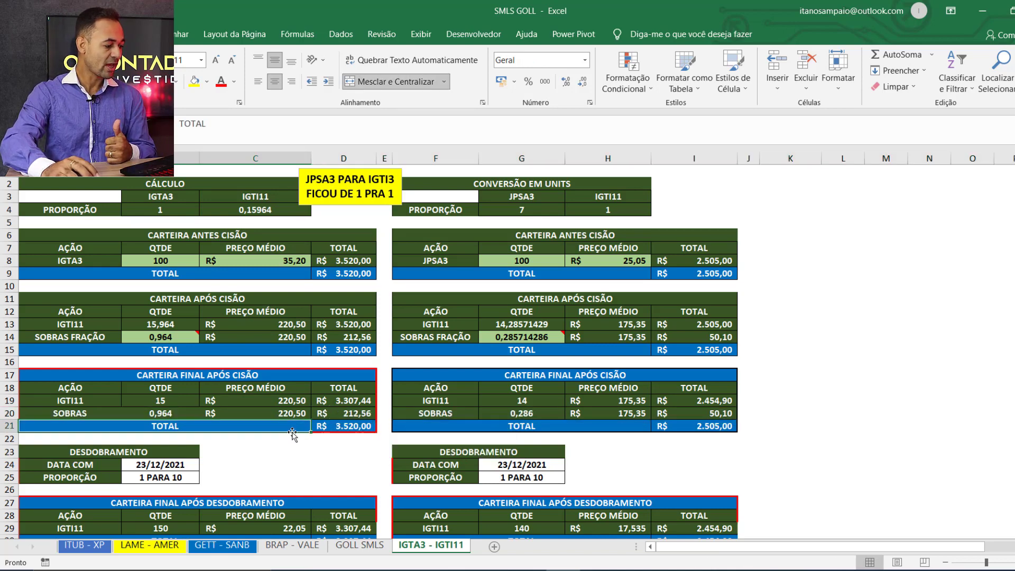
left_click(10, 413)
left_click(286, 413)
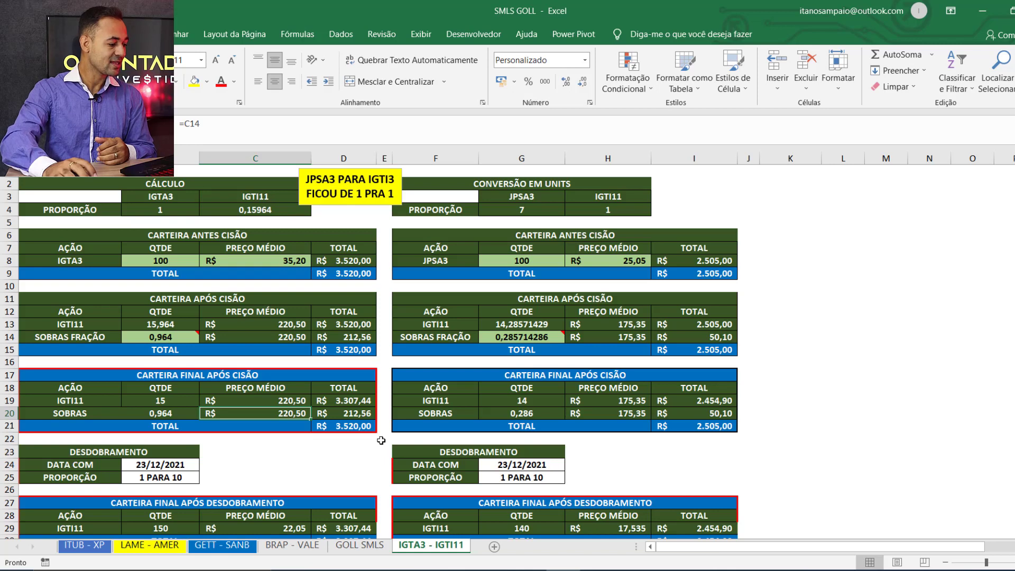
left_click(10, 400)
left_click(280, 400)
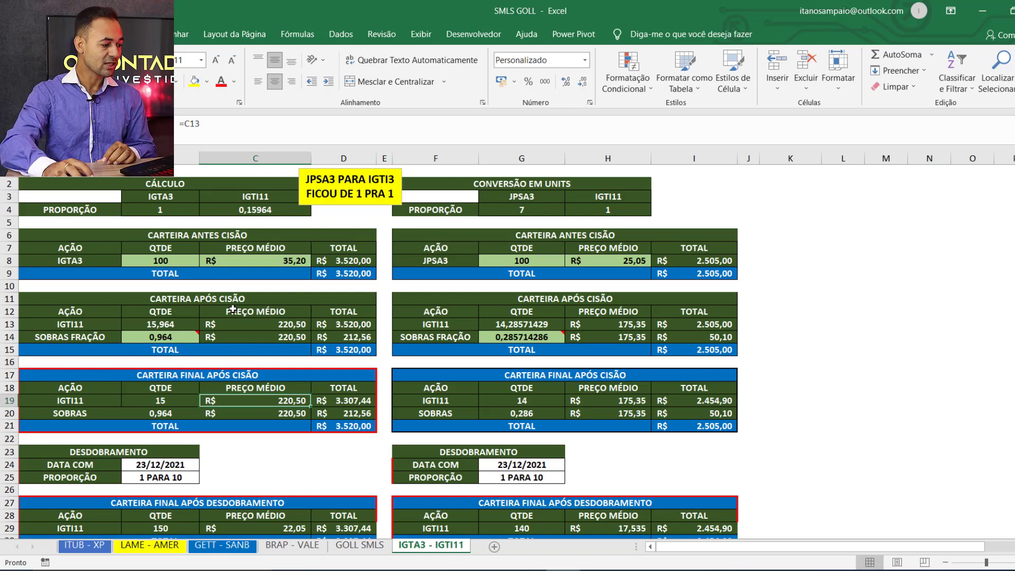
Compare the IGTA3 portfolio total before the cisão with the final IGTI11, SOBRAS and overall totals after it.
left_click(365, 273)
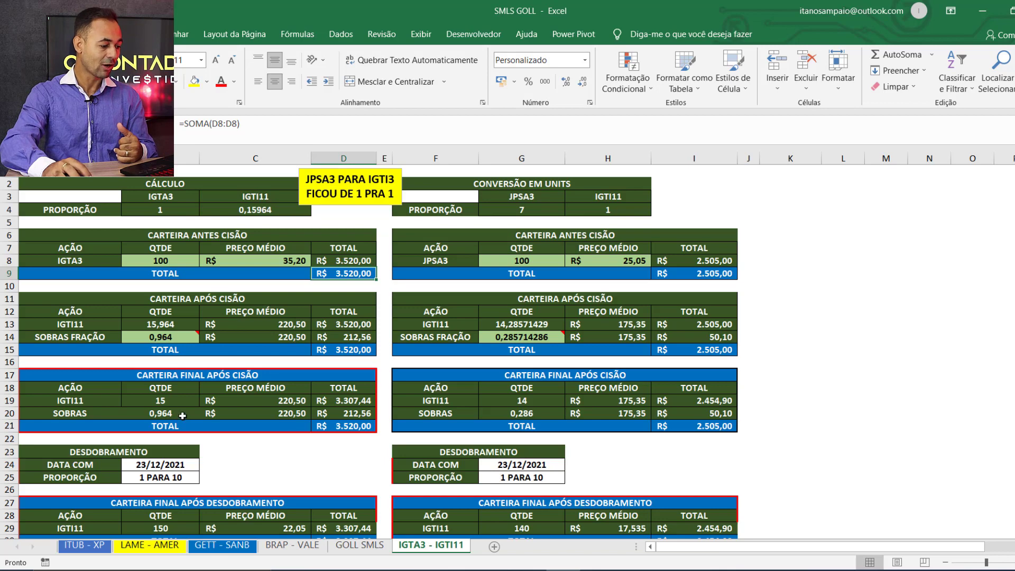
left_click(333, 429)
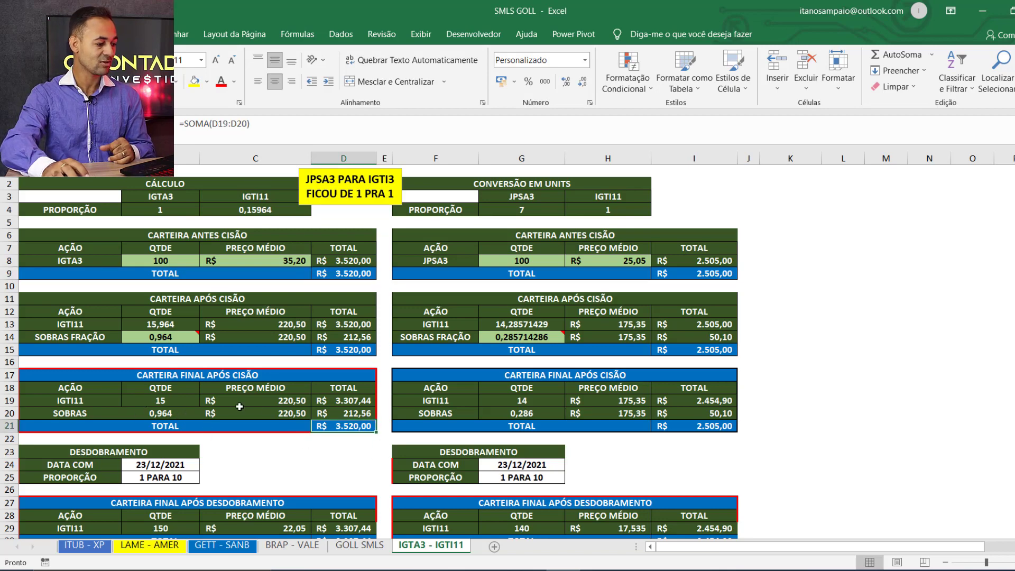
left_click(351, 402)
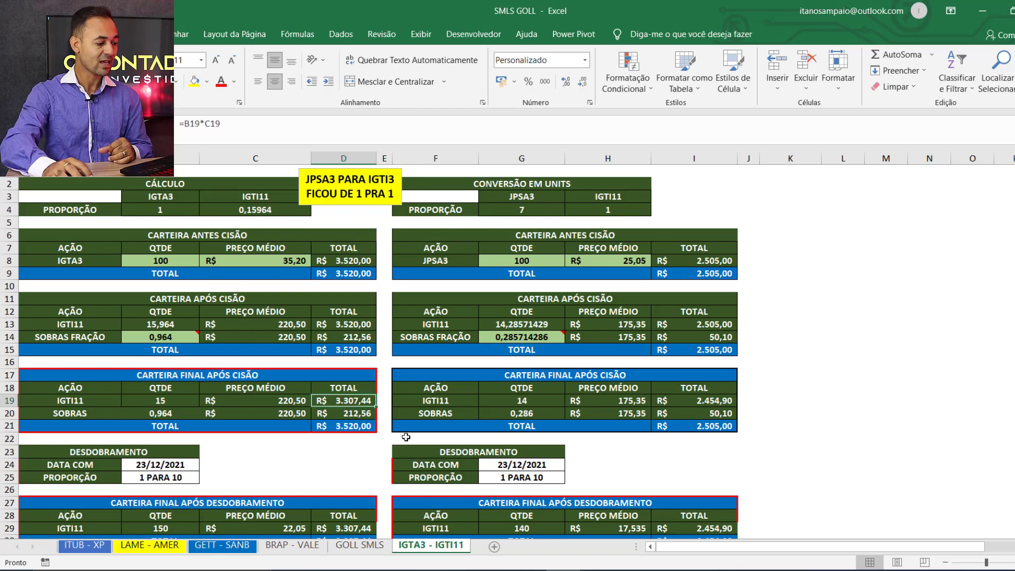
left_click(154, 412)
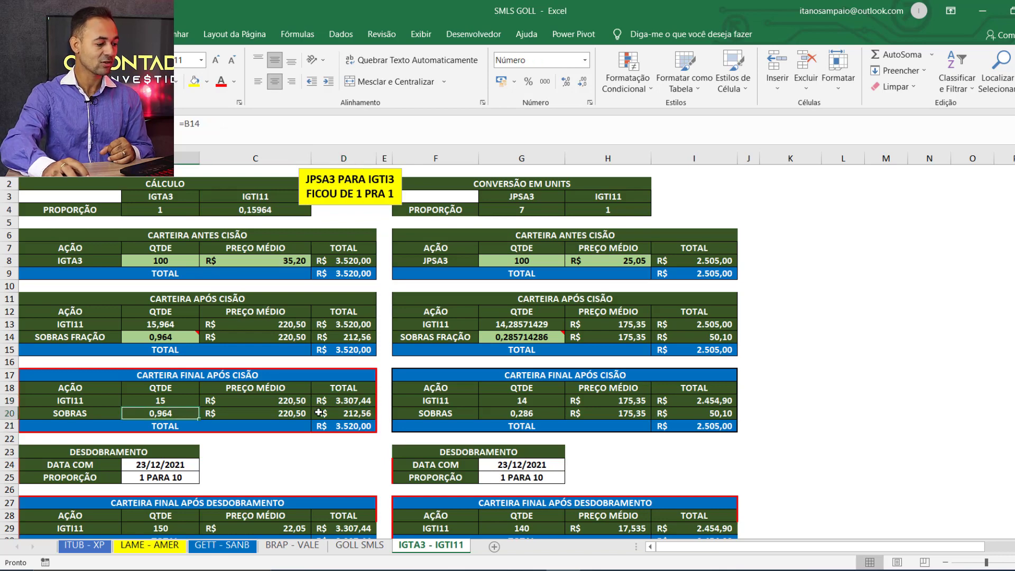
left_click(300, 411)
left_click(345, 414)
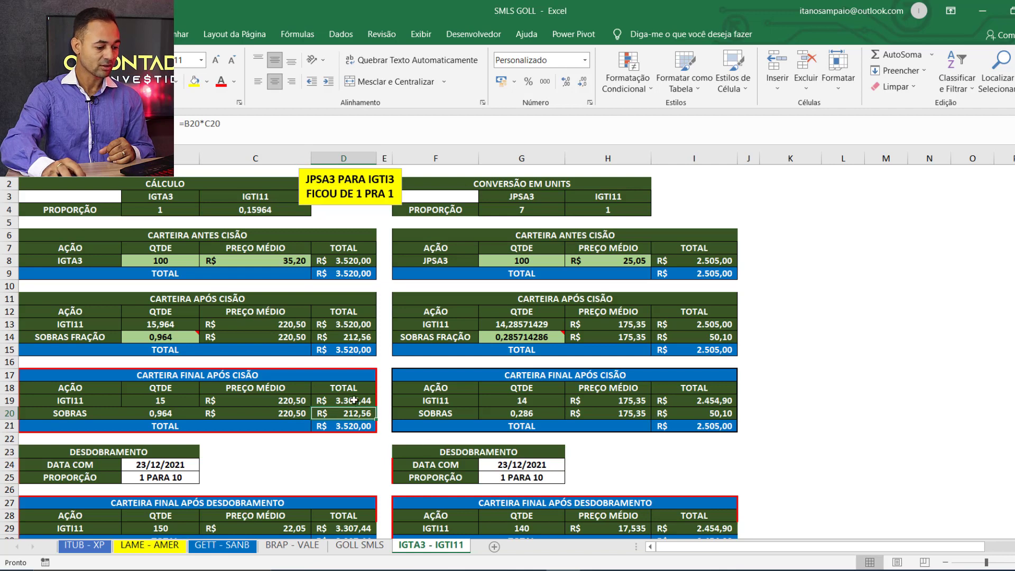
left_click_drag(353, 401, 353, 415)
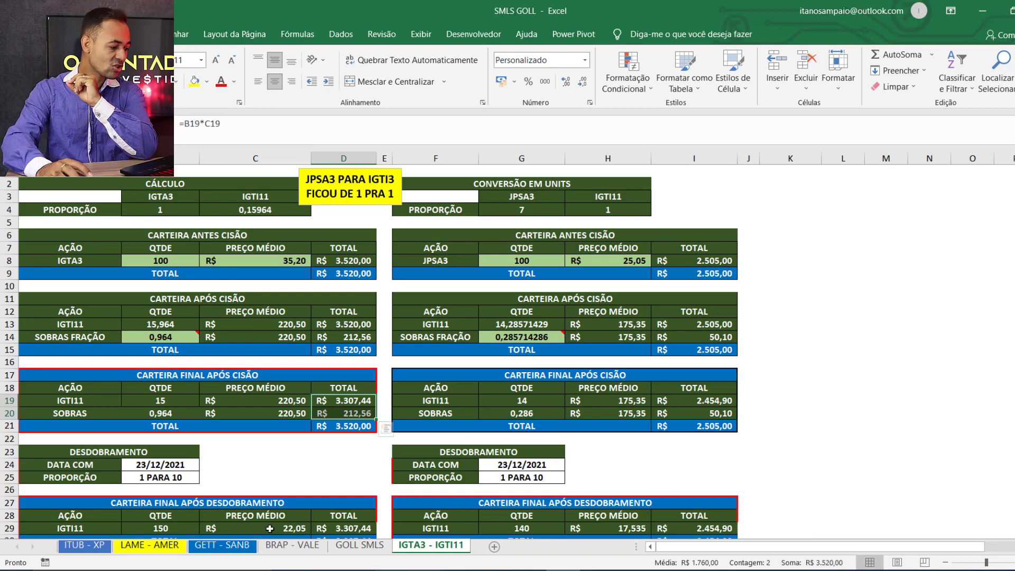
Review the IGTA3 side's desdobramento date and compare IGTI11 quantity, average price and total before and after the split.
left_click(172, 463)
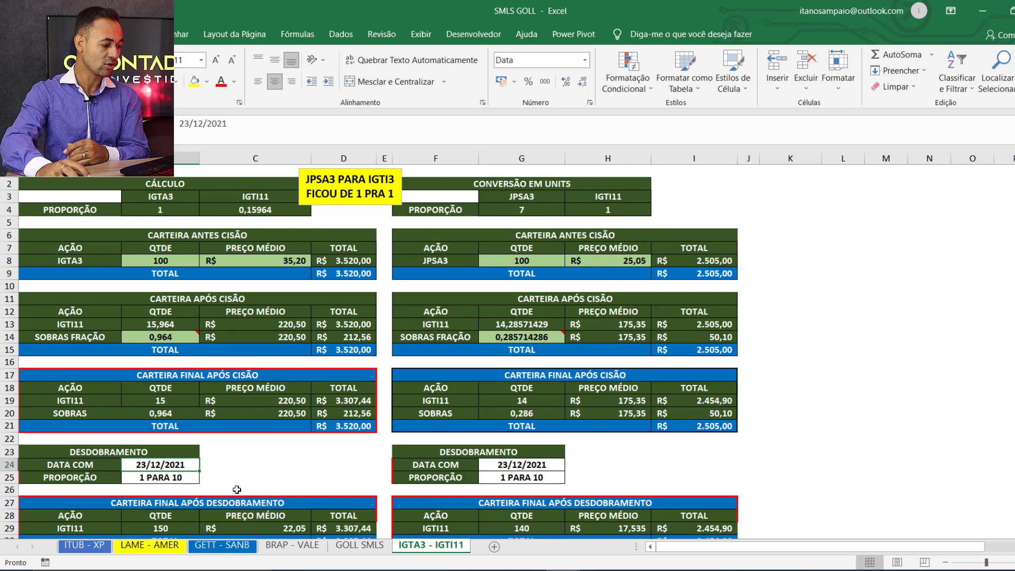
left_click(272, 403)
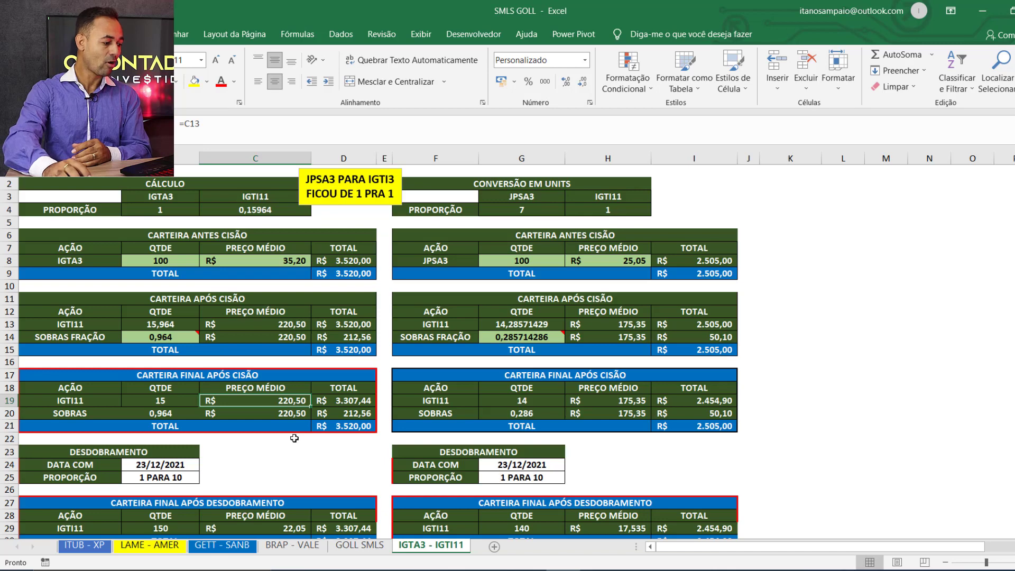
scroll(187, 414, "down", 2)
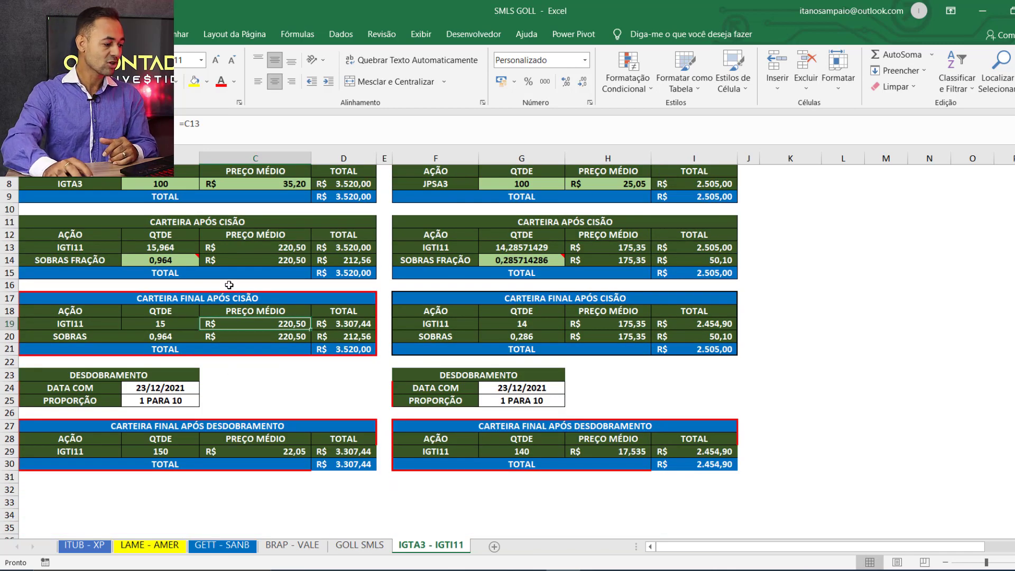
left_click(172, 322)
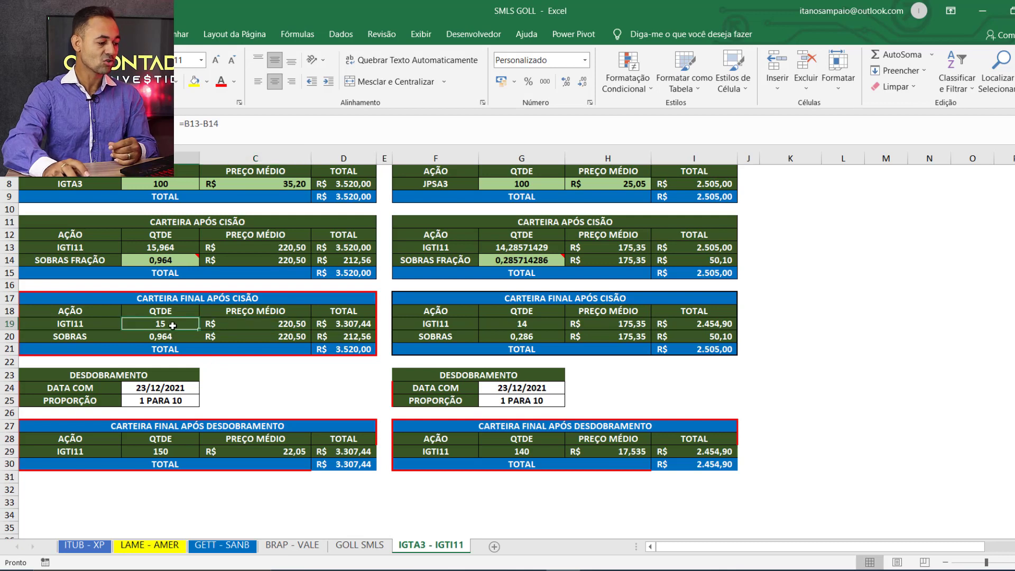
left_click(294, 324)
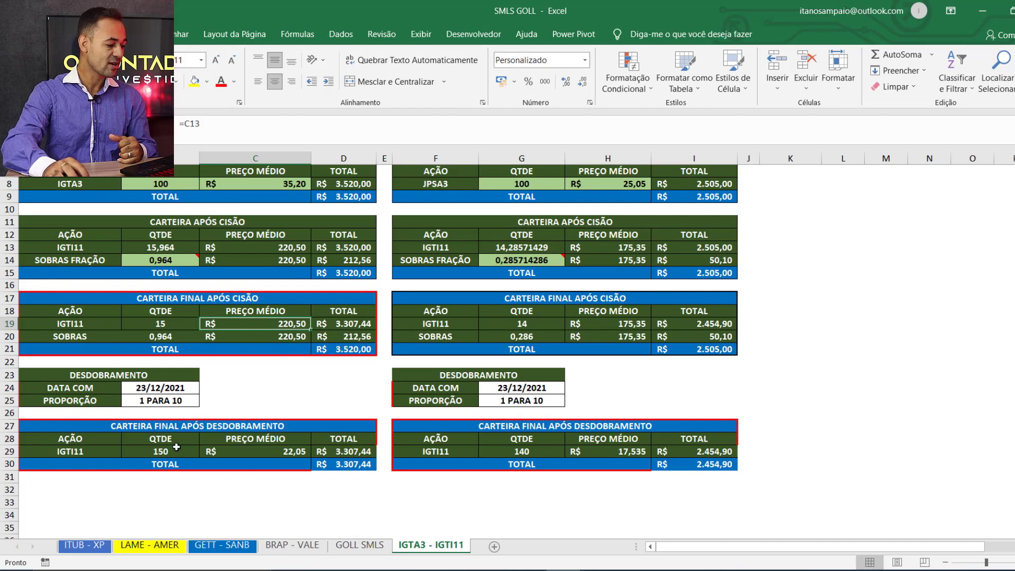
left_click(176, 448)
left_click(285, 454)
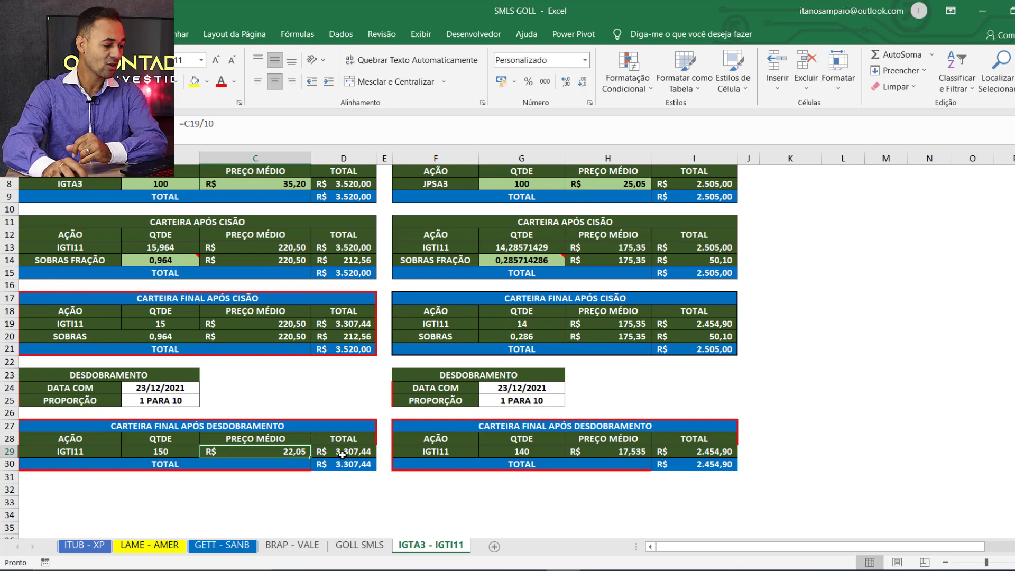
left_click(365, 324)
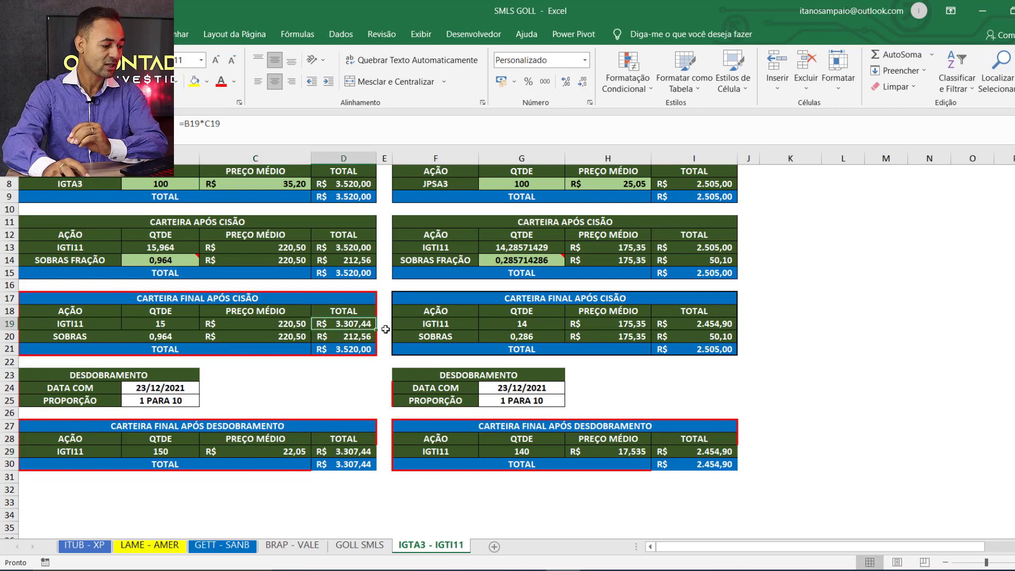
left_click(342, 453)
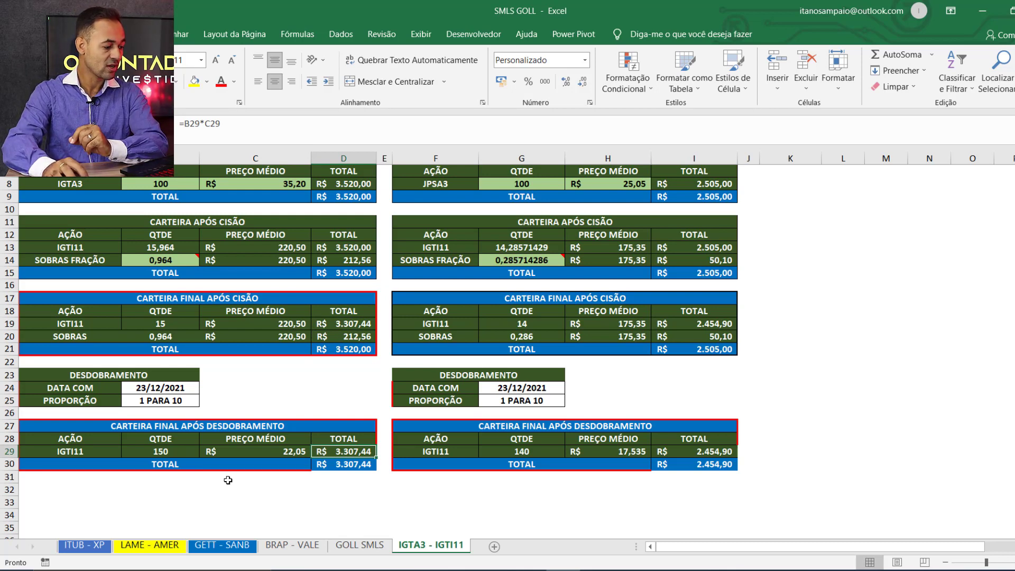
left_click(174, 450)
left_click(263, 454)
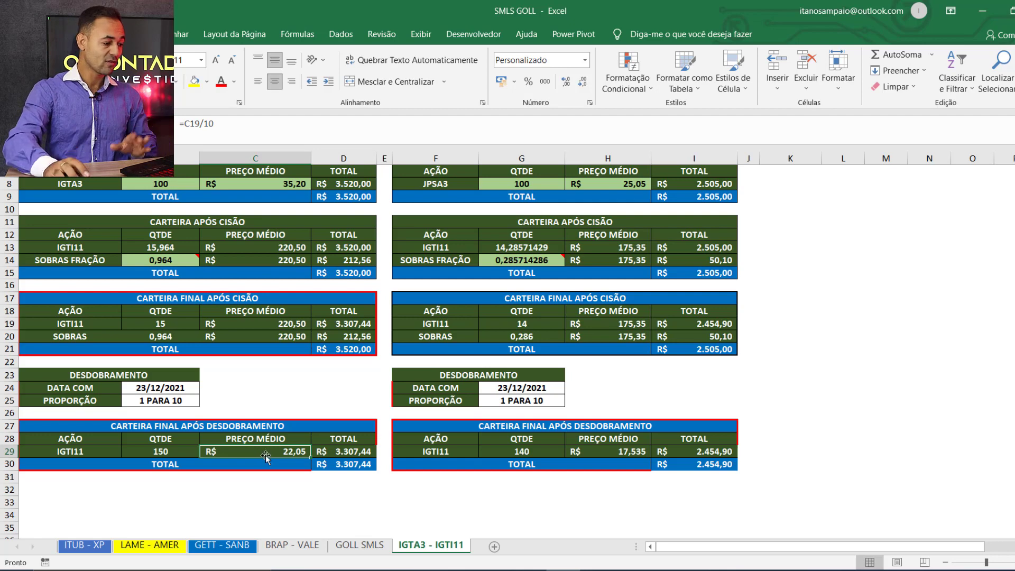
Set the IGTA3 quantity in the CARTEIRA ANTES CISÃO table to 300.
scroll(265, 454, "up", 2)
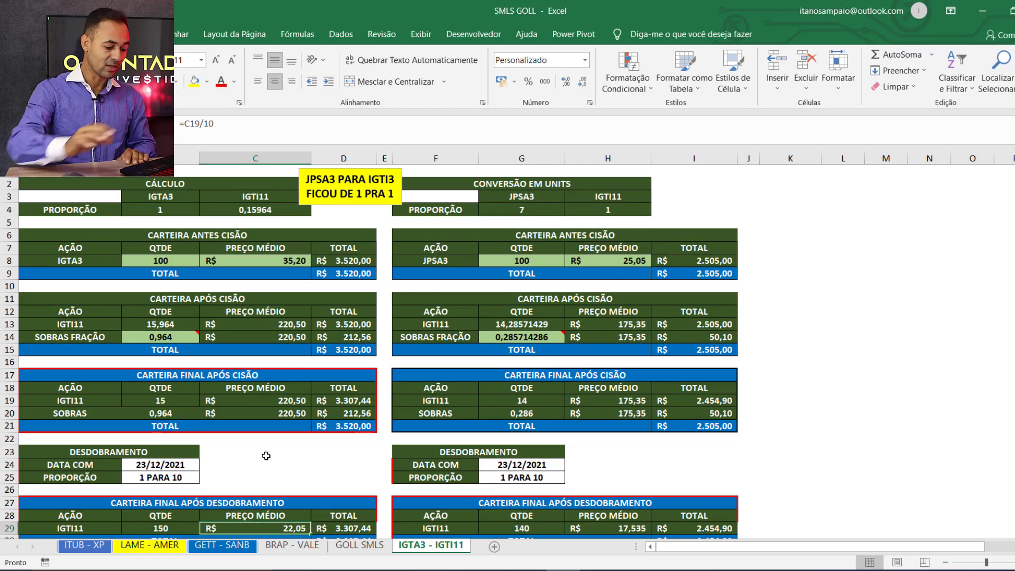
left_click(175, 262)
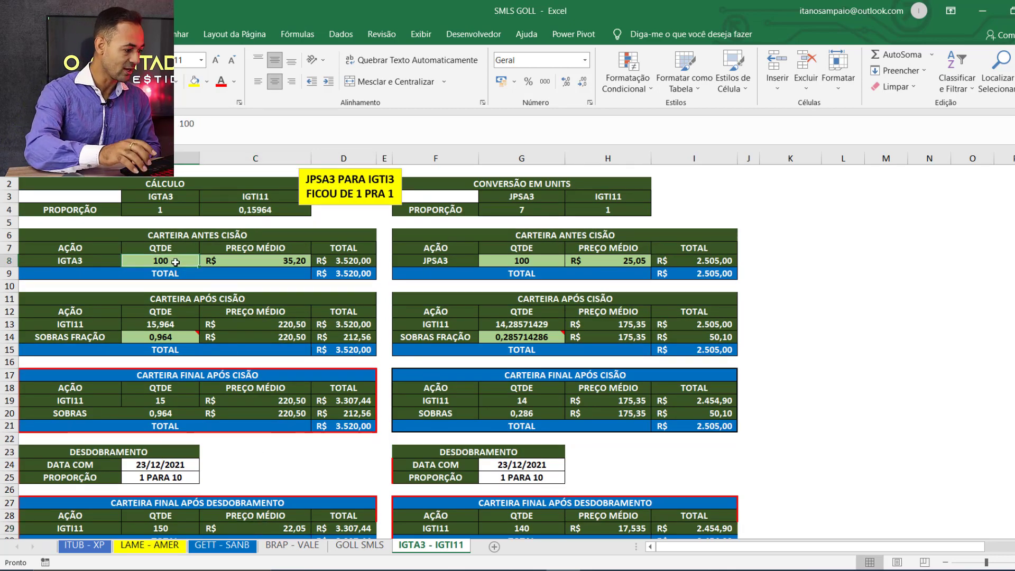
type("300")
key("Return")
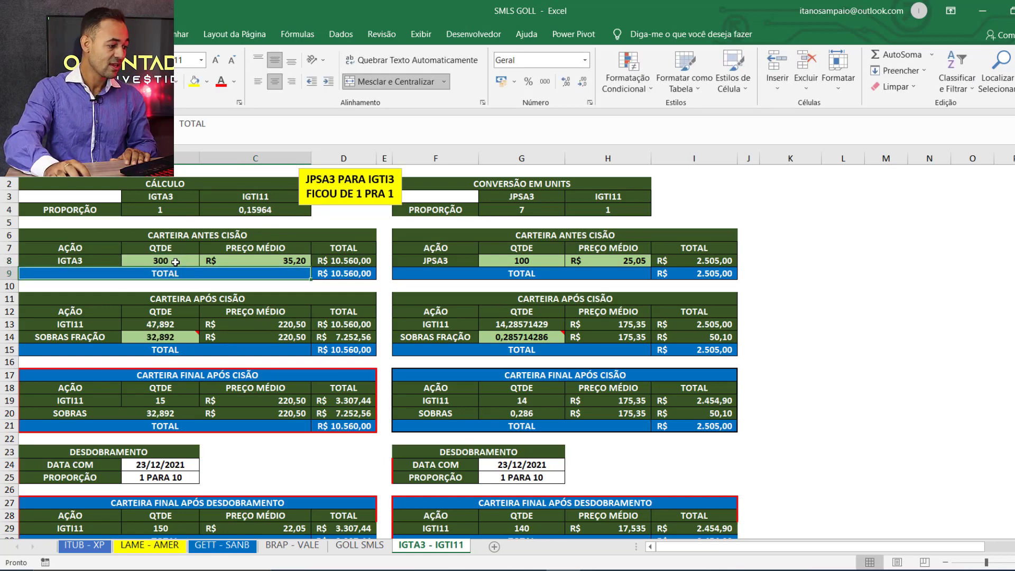
Replace the SOBRAS FRAÇÃO quantity in the IGTA3 post-cisão table with the formula =B13-47.
left_click(154, 325)
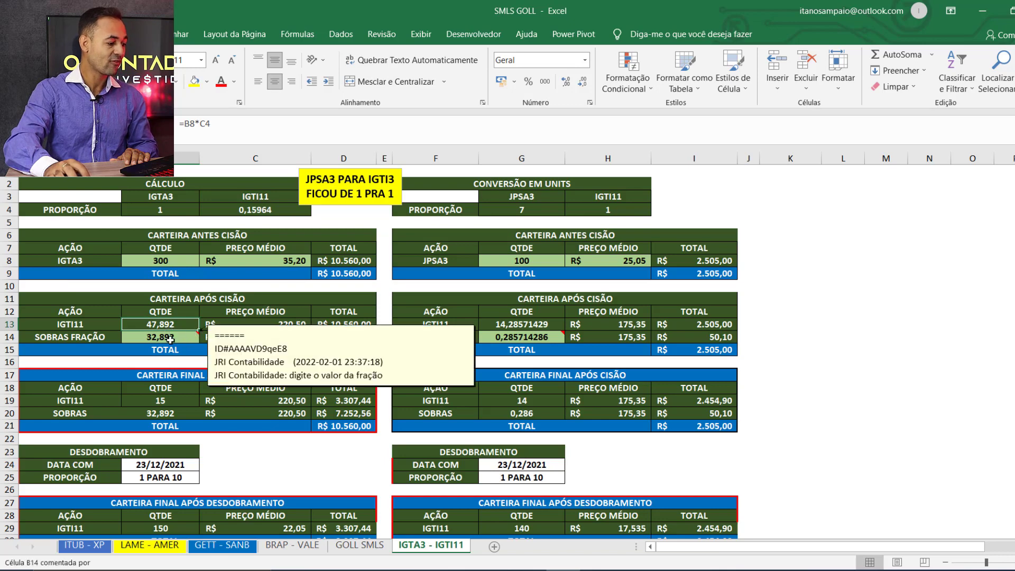
left_click(171, 343)
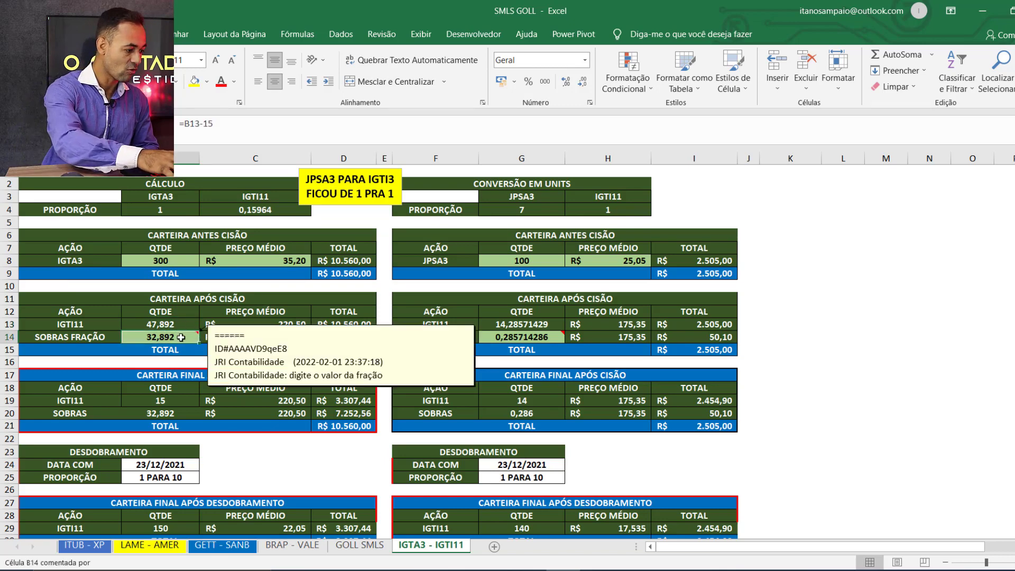
type("=")
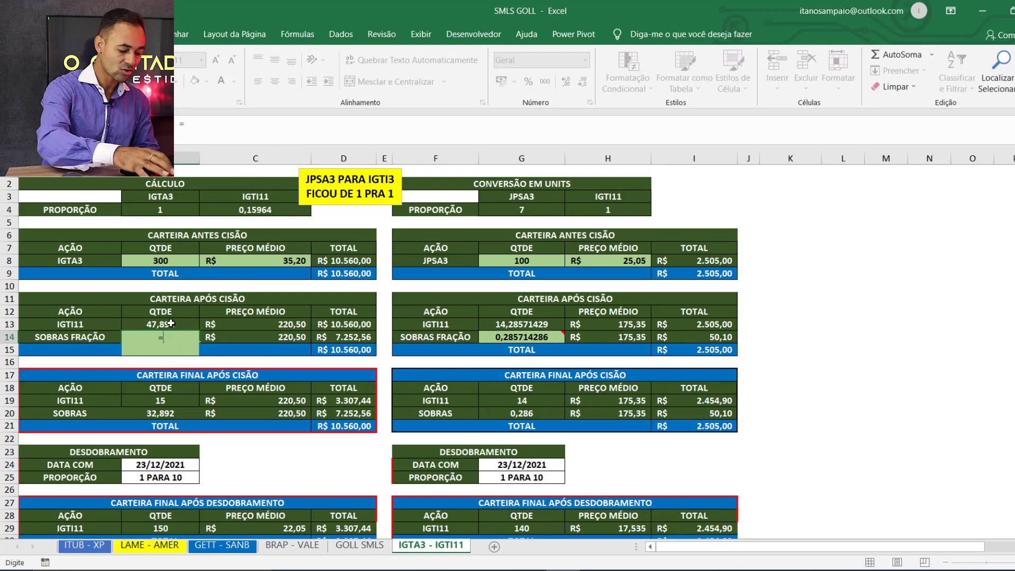
left_click(170, 323)
type("-47")
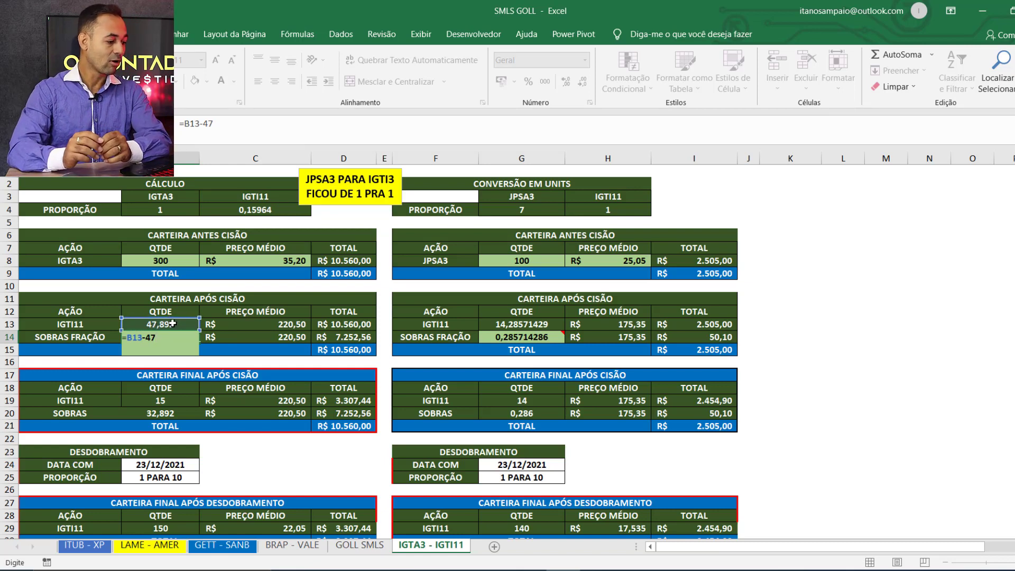
key("Return")
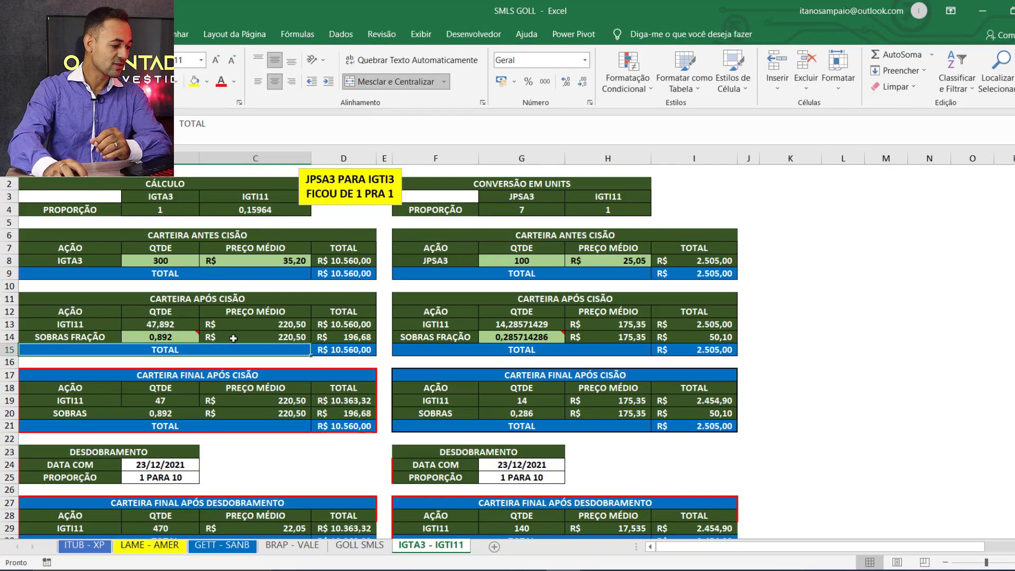
Review the IGTA3 side's IGTI11 average price and SOBRAS after the cisão, and compare the portfolio totals before and after it.
left_click(296, 323)
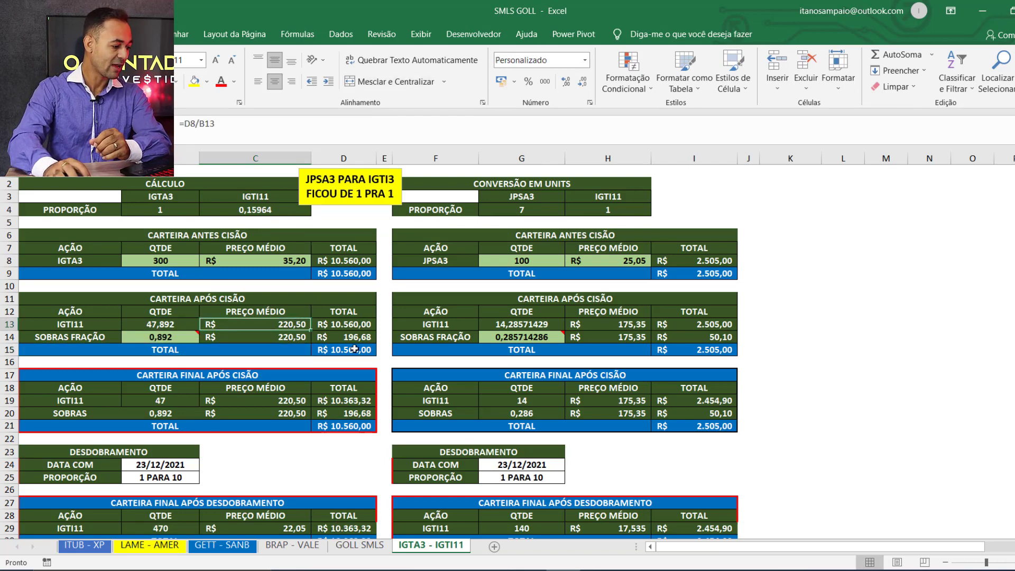
left_click(164, 400)
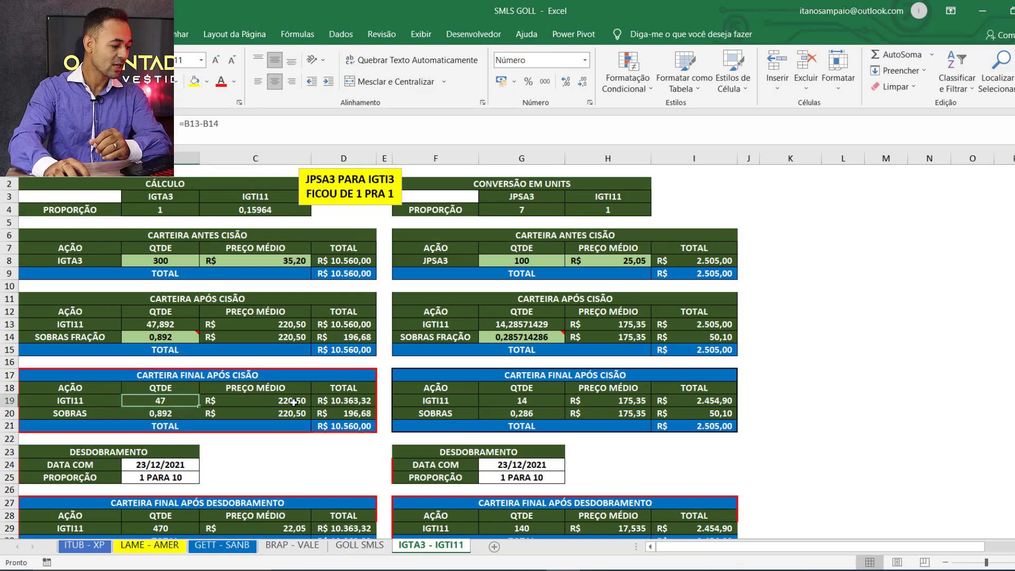
left_click(169, 413)
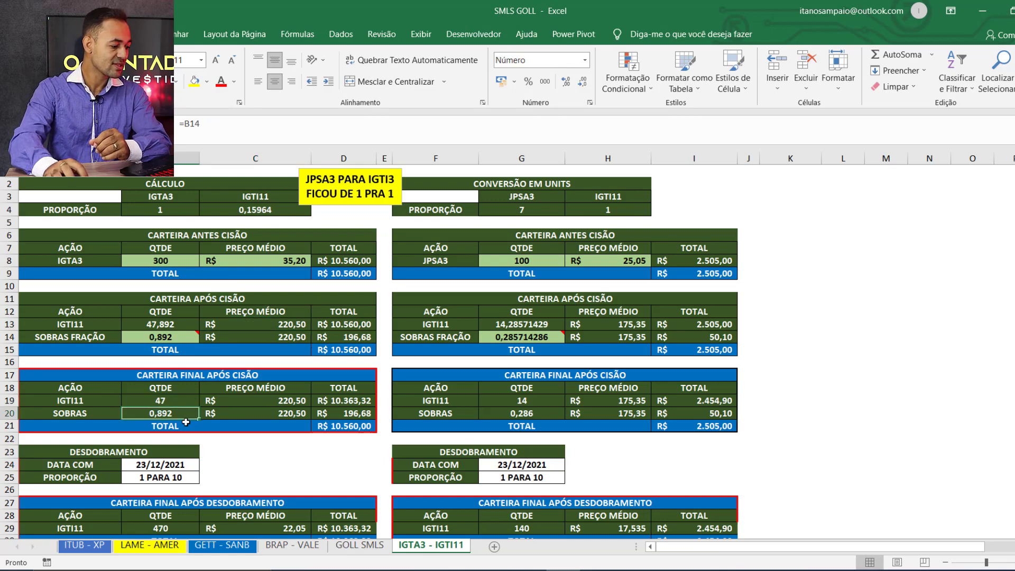
left_click(298, 414)
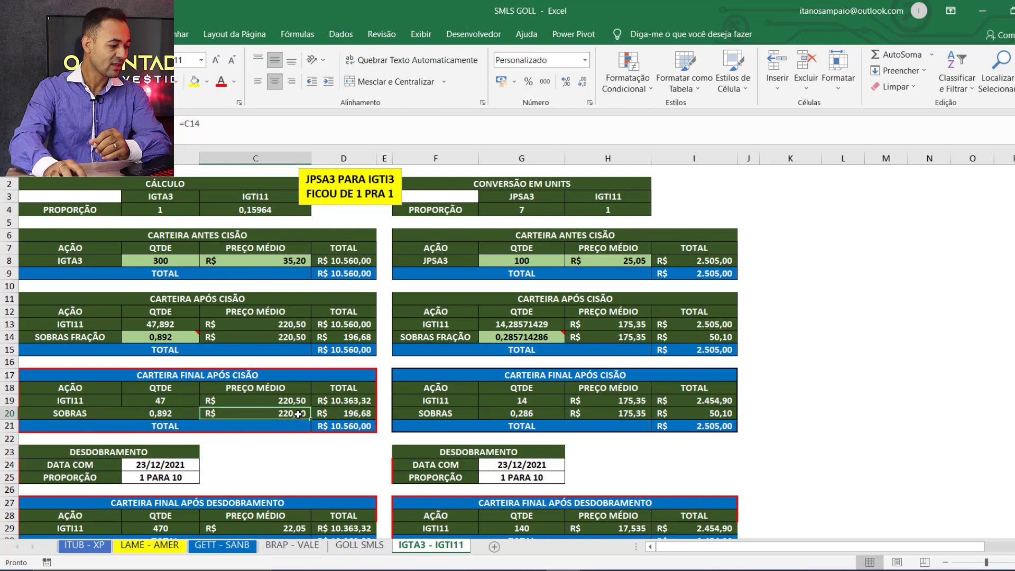
left_click(351, 275)
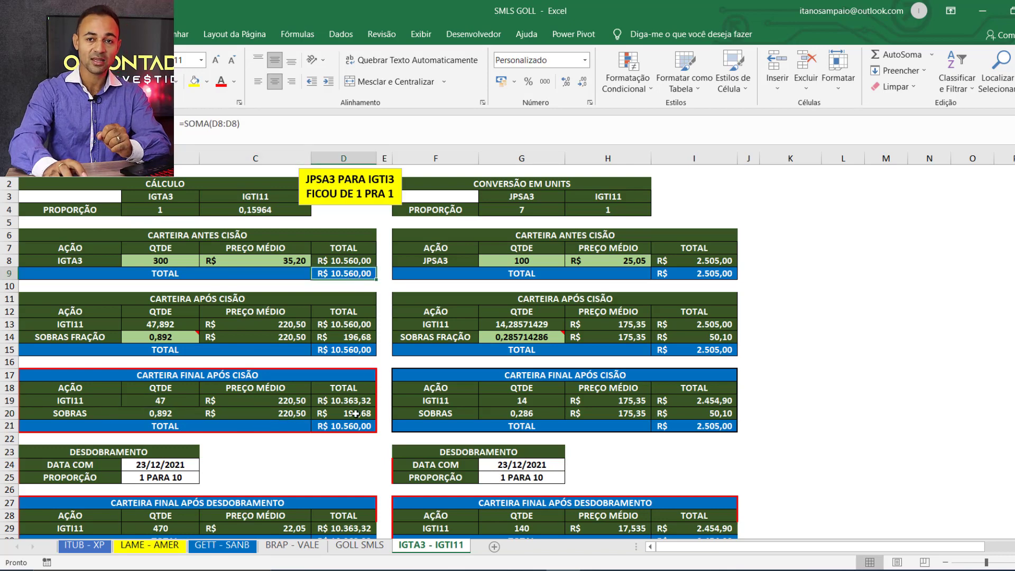
left_click(355, 426)
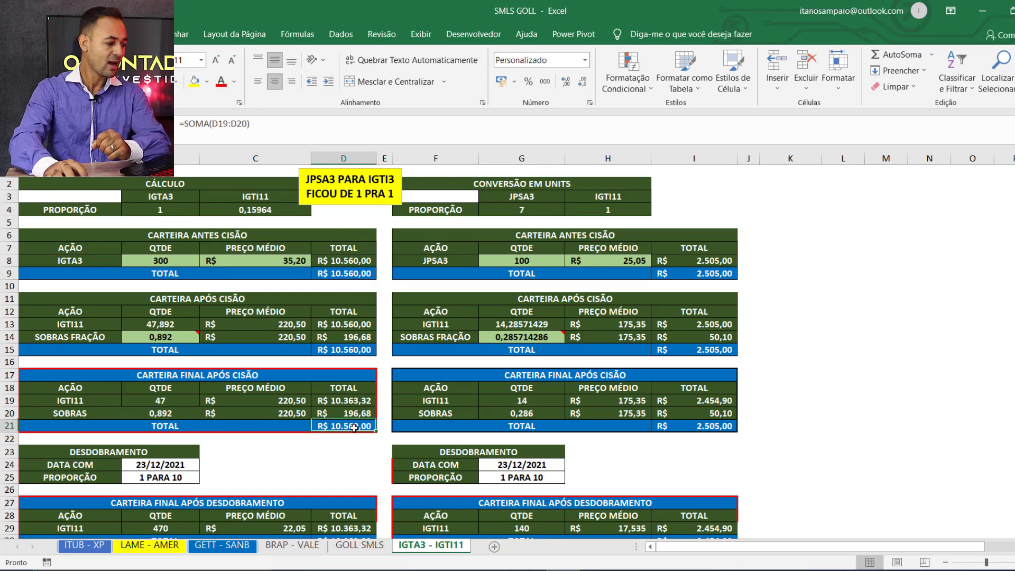
left_click(279, 397)
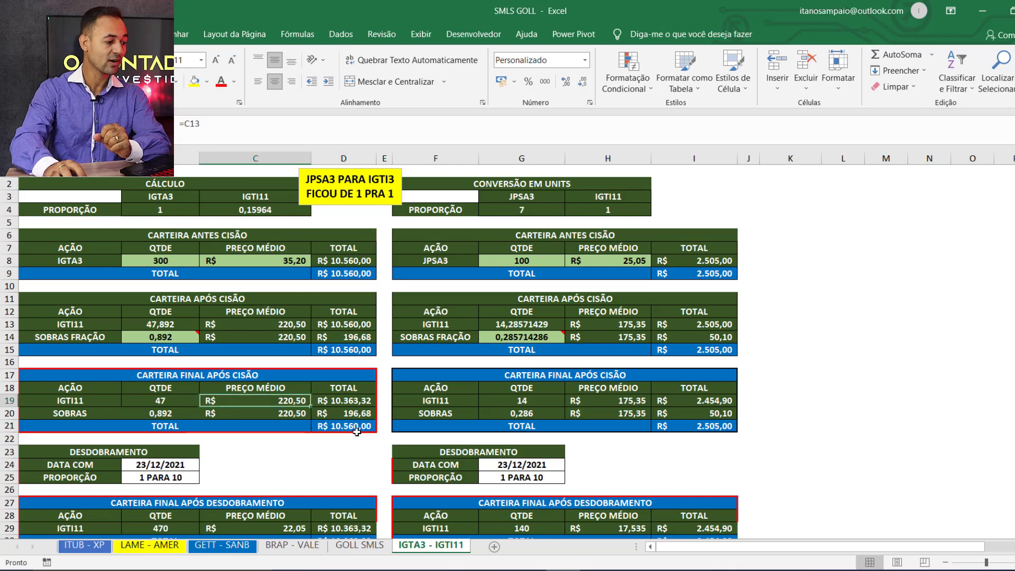
Set the IGTA3 average price in the CARTEIRA ANTES CISÃO table to 30.
left_click(288, 257)
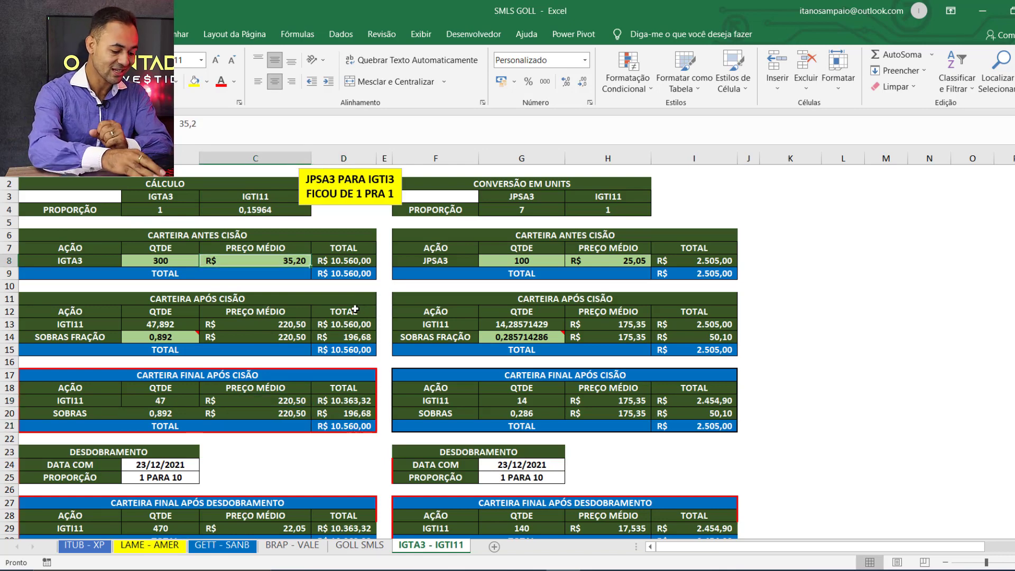
type("30")
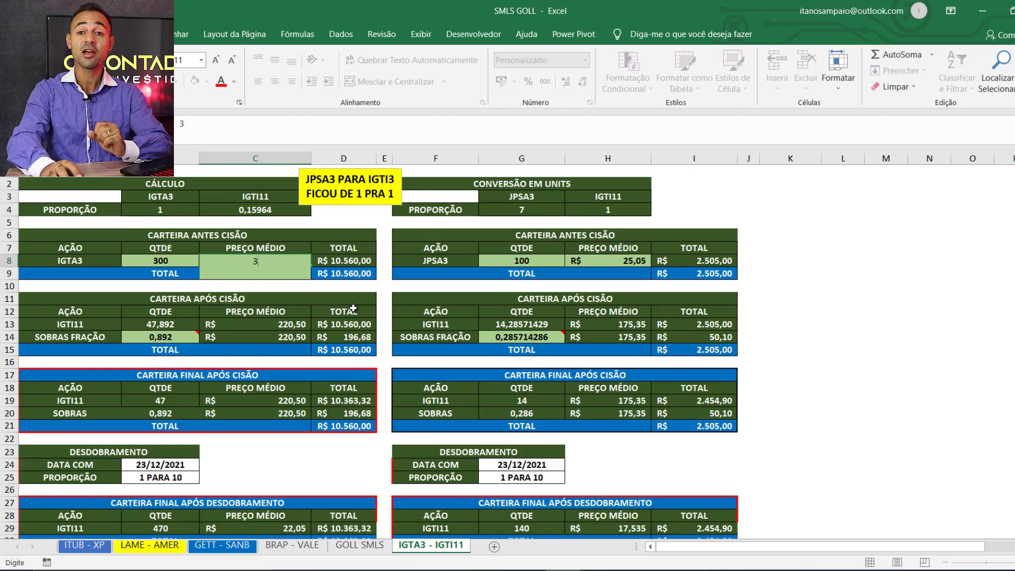
key("Return")
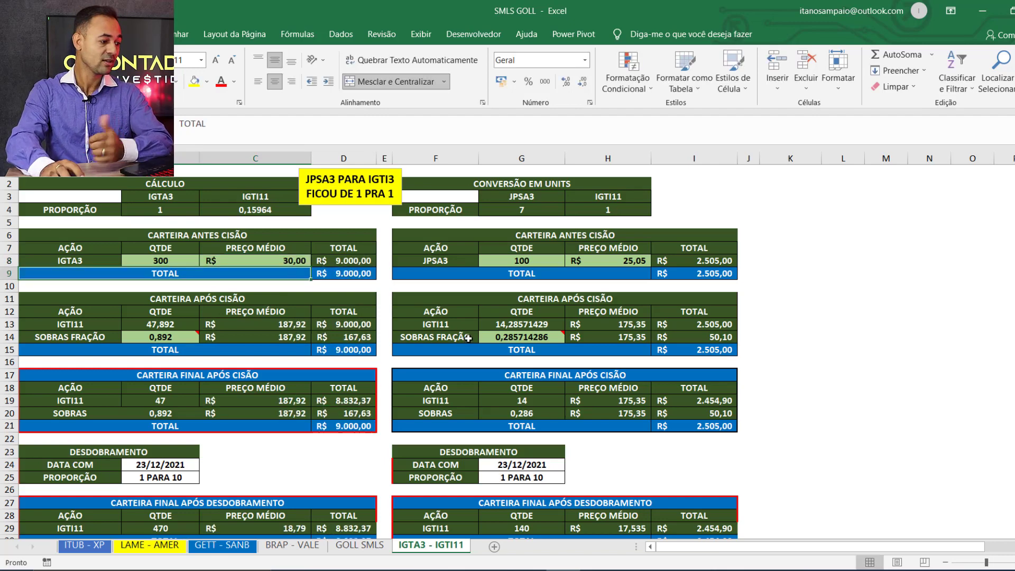
Check the IGTA3 inputs against the IGTI11 average price, the SOBRAS FRAÇÃO note and the CARTEIRA FINAL APÓS DESDOBRAMENTO quantity.
left_click(280, 324)
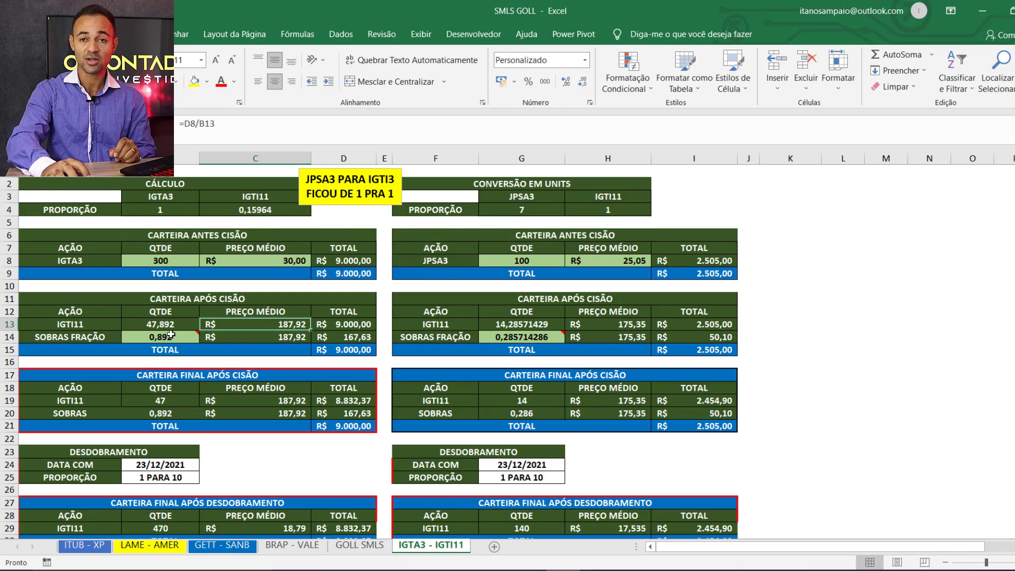
mouse_move(176, 335)
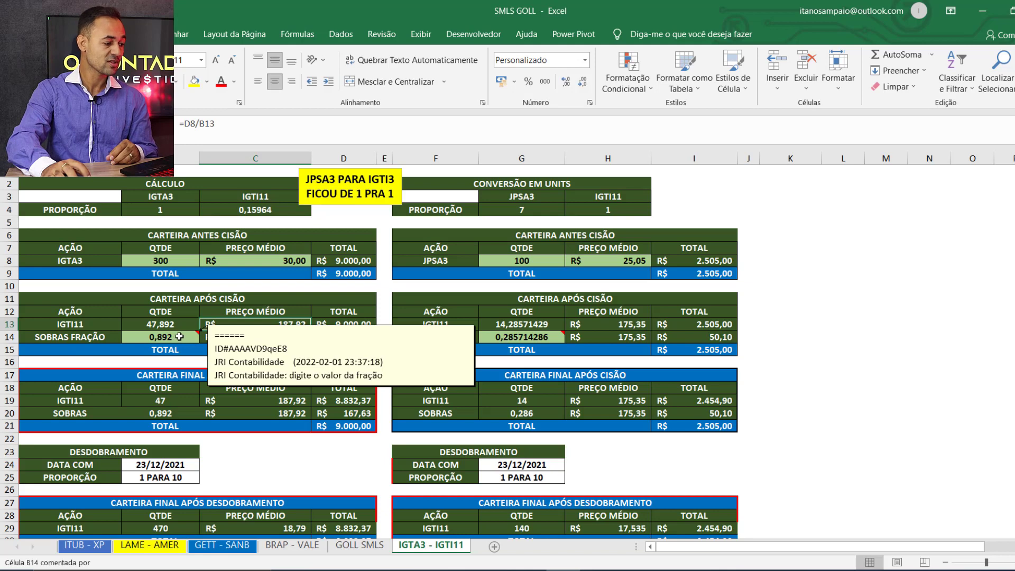
left_click(169, 259)
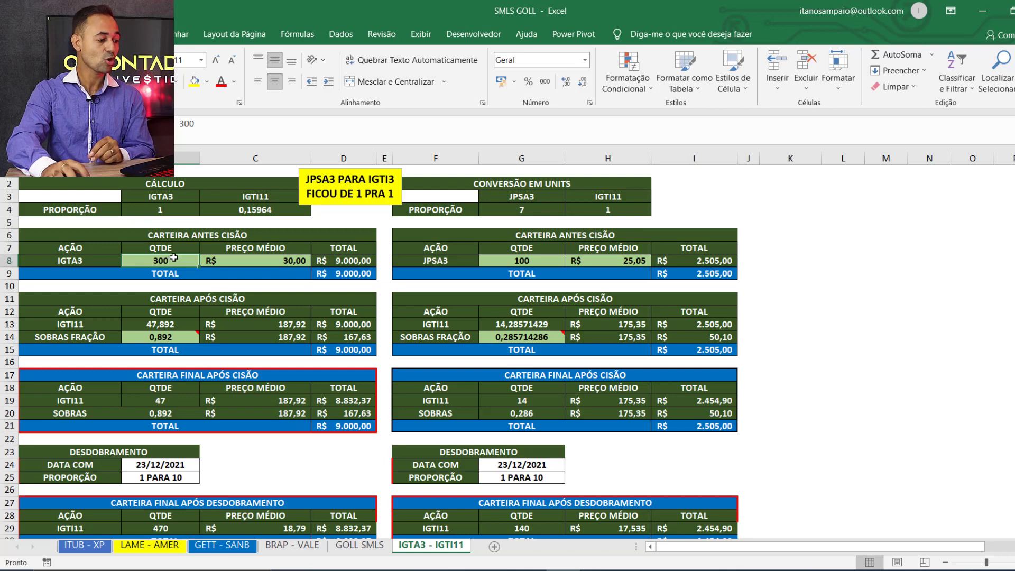
left_click(261, 262)
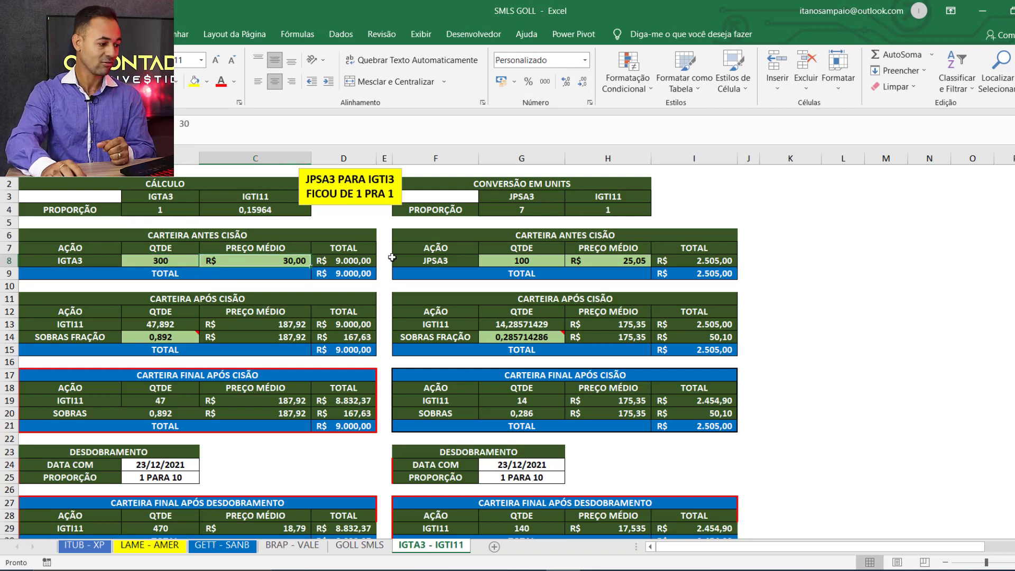
scroll(435, 414, "down", 2)
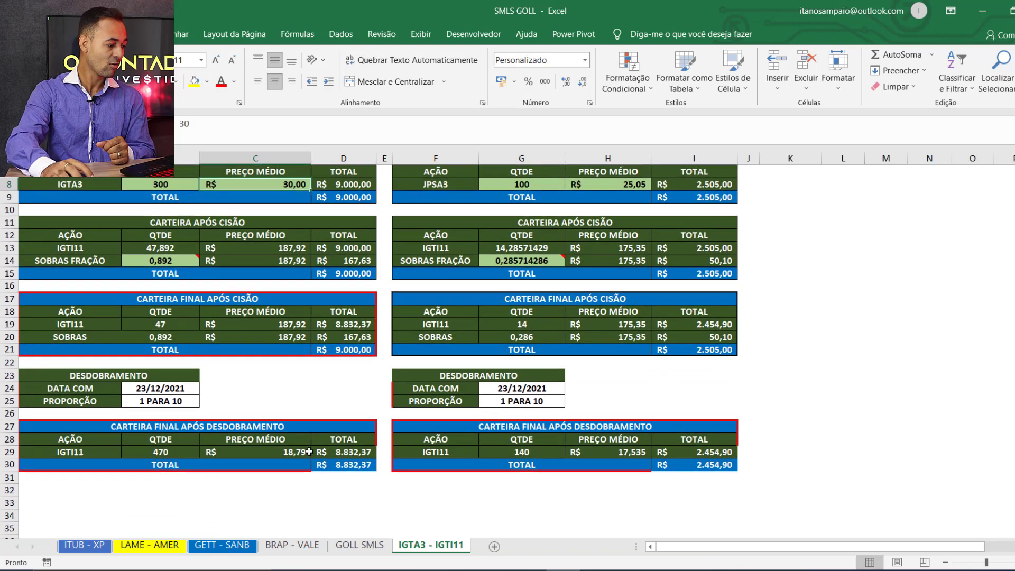
left_click_drag(9, 426, 9, 464)
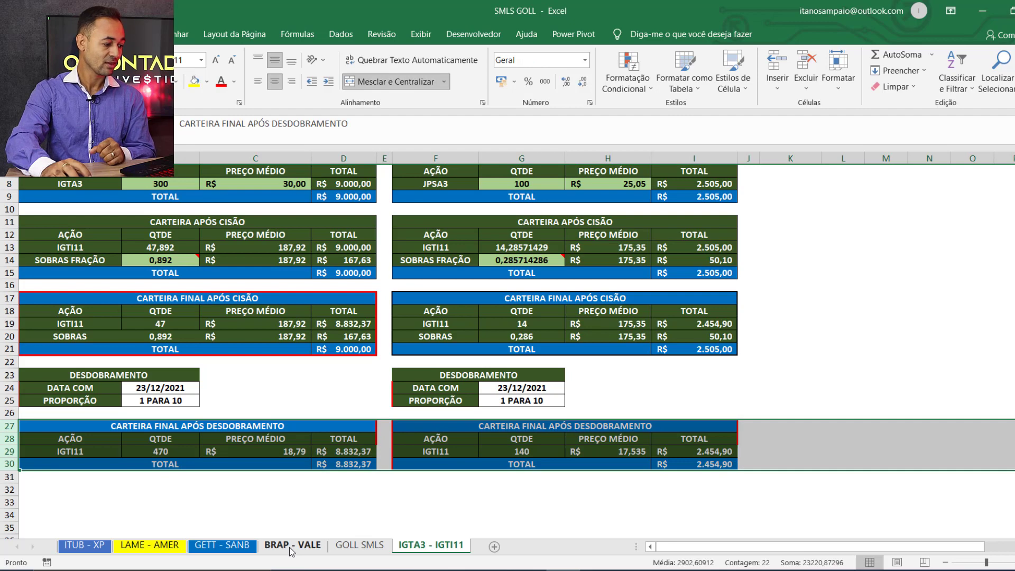
left_click(185, 447)
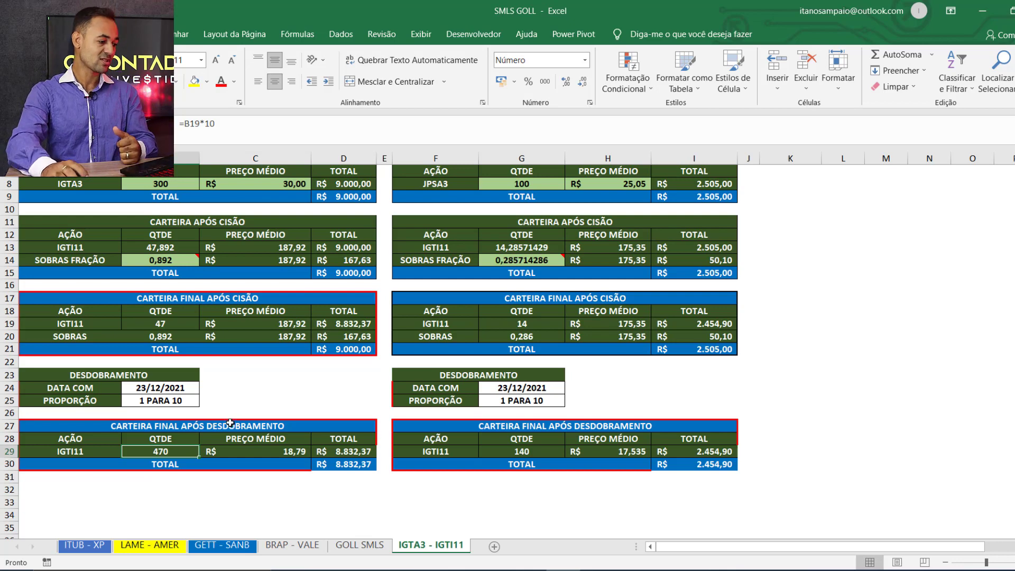
Trace the IGTA3 side's IGTI11 quantity and average price from the final post-cisão table through the split date to the post-split table.
scroll(197, 357, "up", 1)
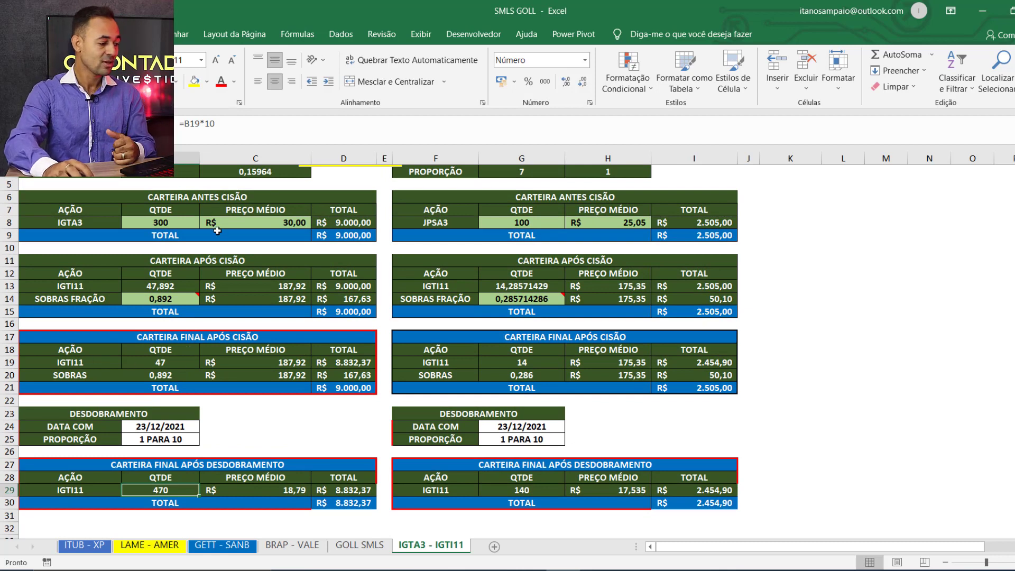
left_click(173, 362)
left_click(204, 365)
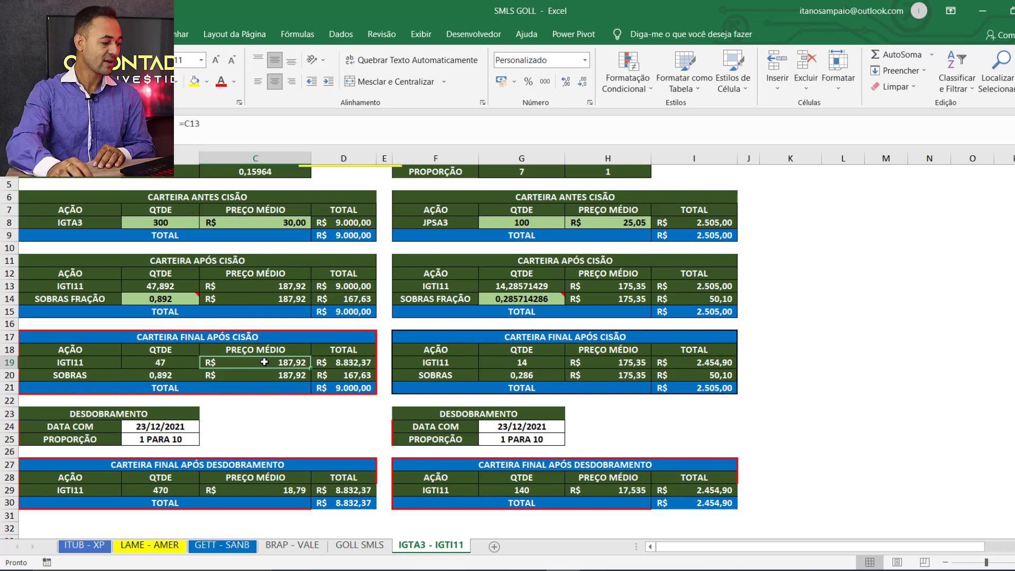
left_click(141, 427)
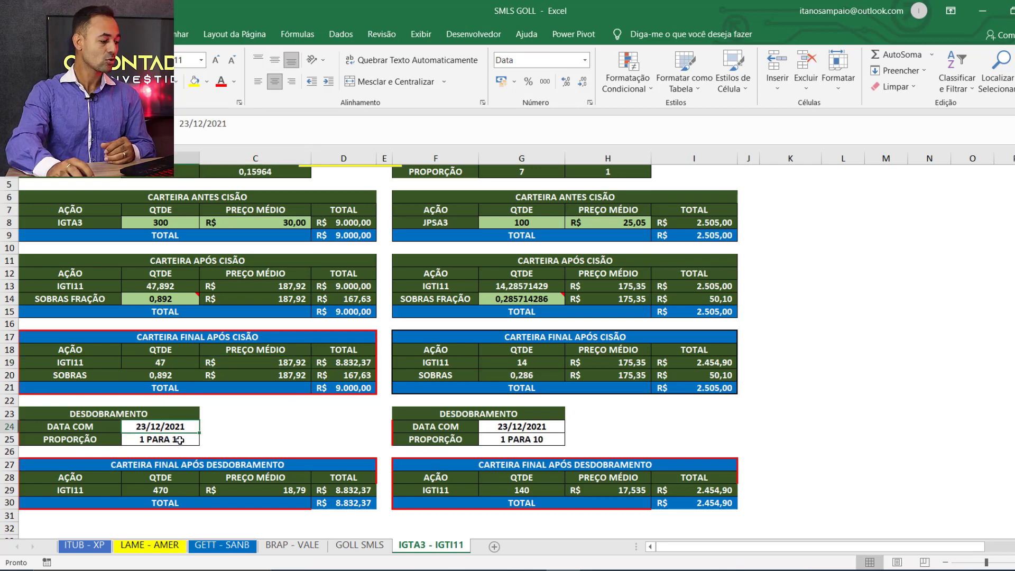
scroll(269, 478, "down", 2)
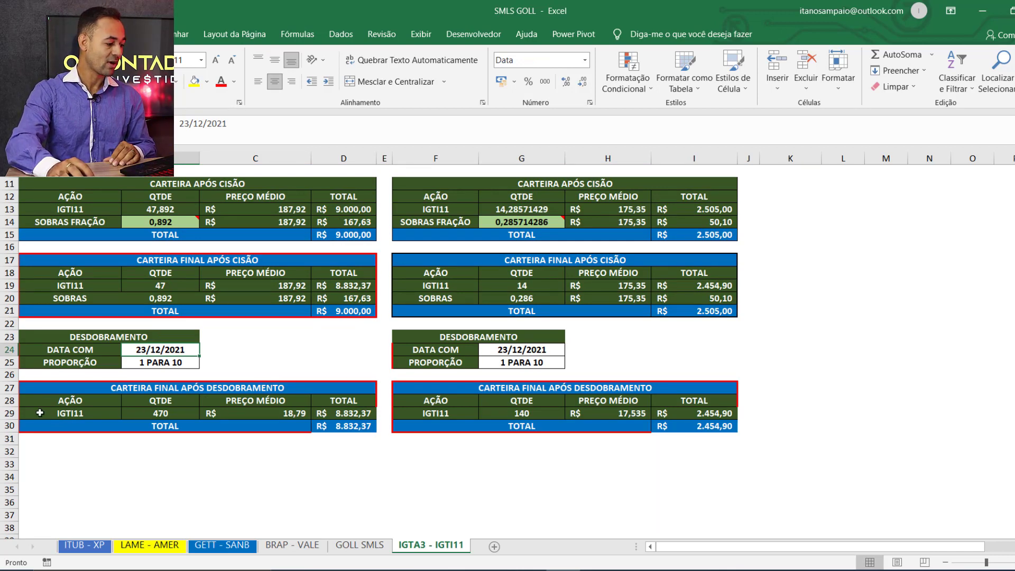
left_click(7, 415)
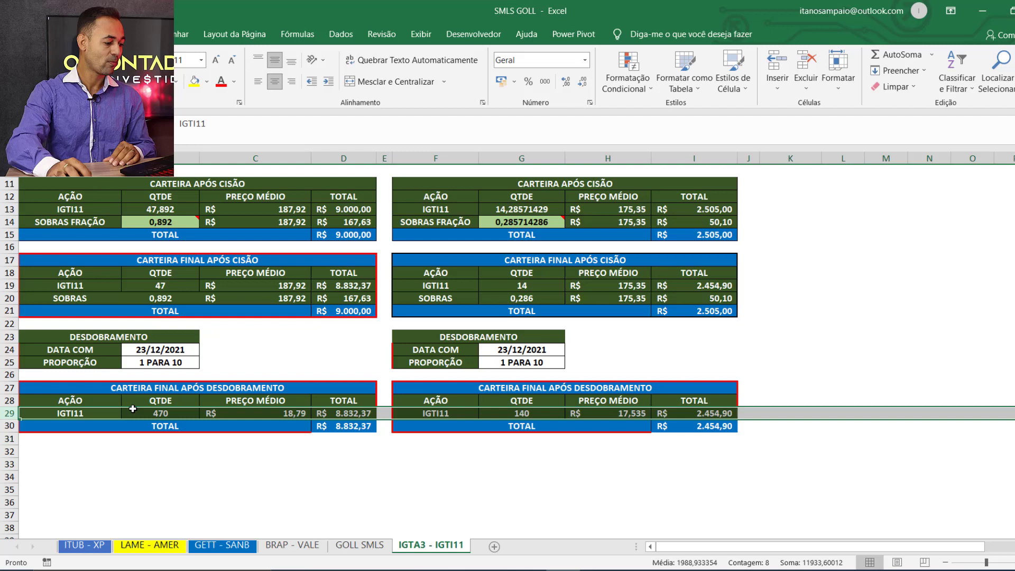
left_click(170, 413)
left_click(303, 413)
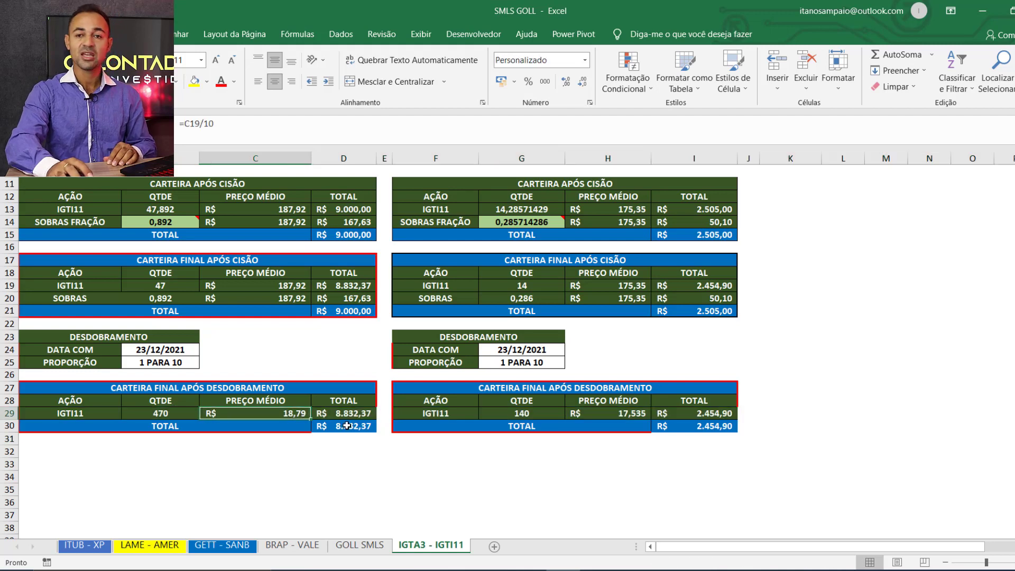
left_click(88, 413)
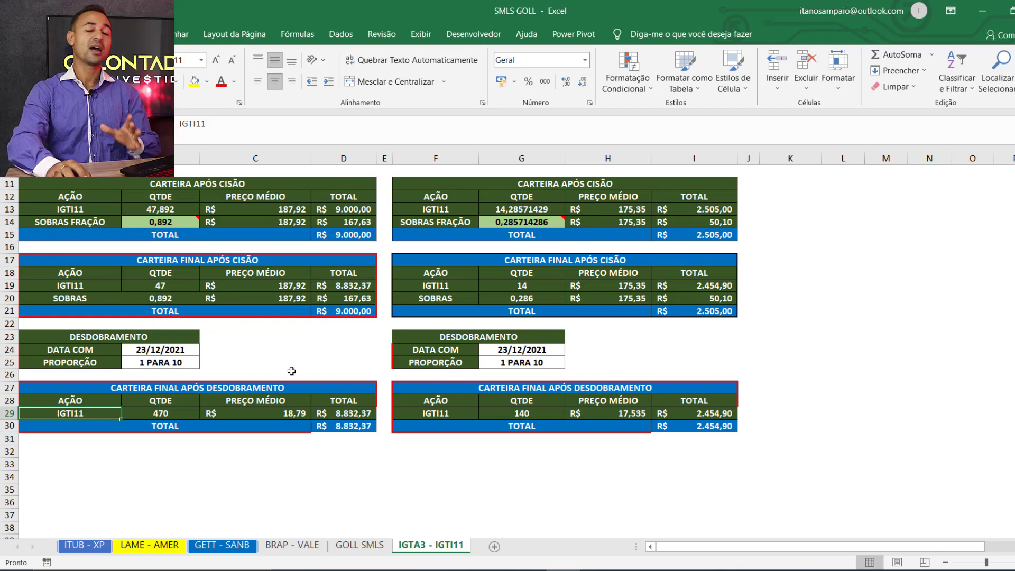
Examine the JPSA3 quantity, average price and total before the cisão alongside the IGTI11 quantity and average price formulas after it.
scroll(293, 369, "up", 3)
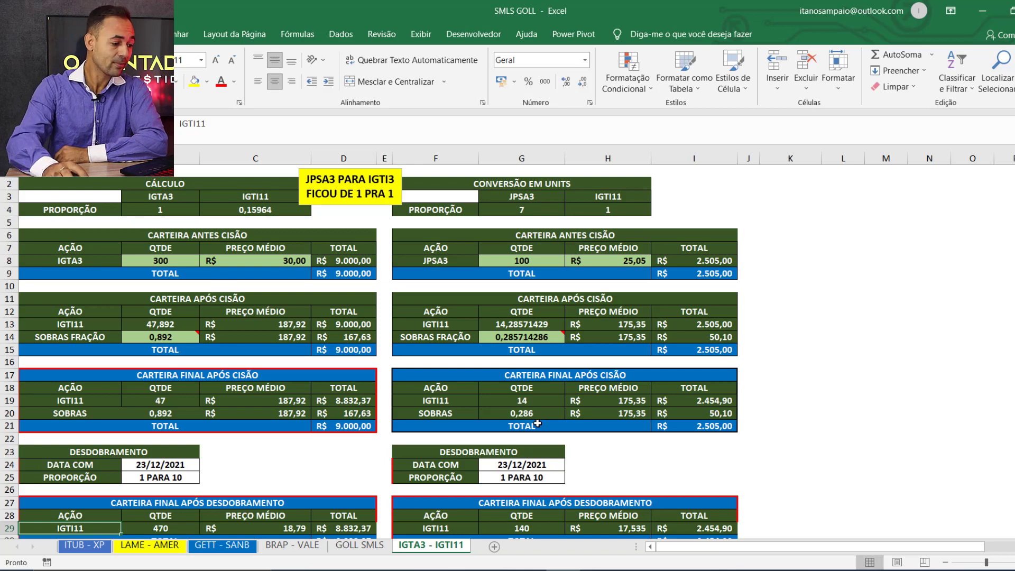
left_click(521, 262)
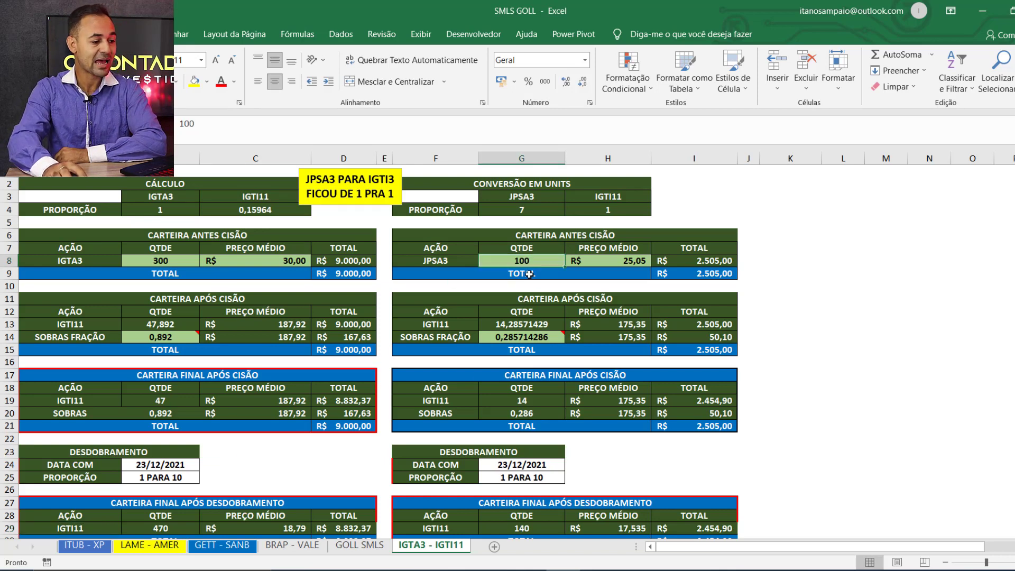
left_click(625, 260)
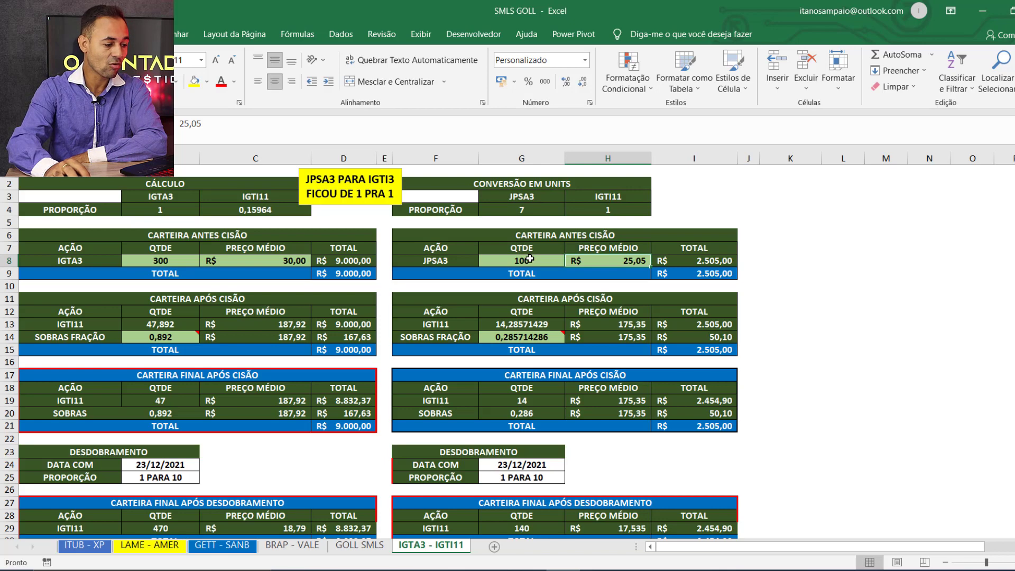
left_click(509, 325)
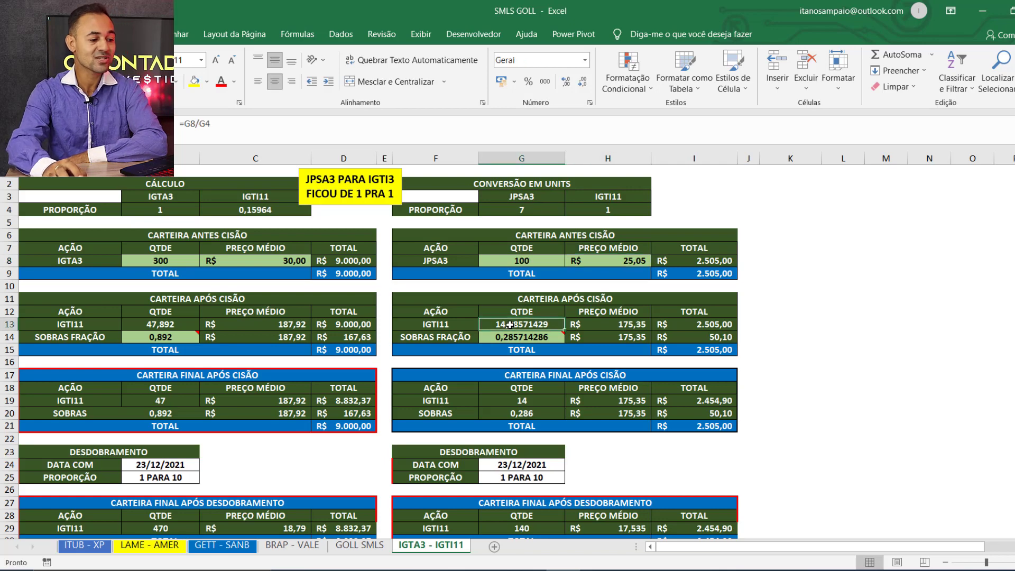
left_click(617, 324)
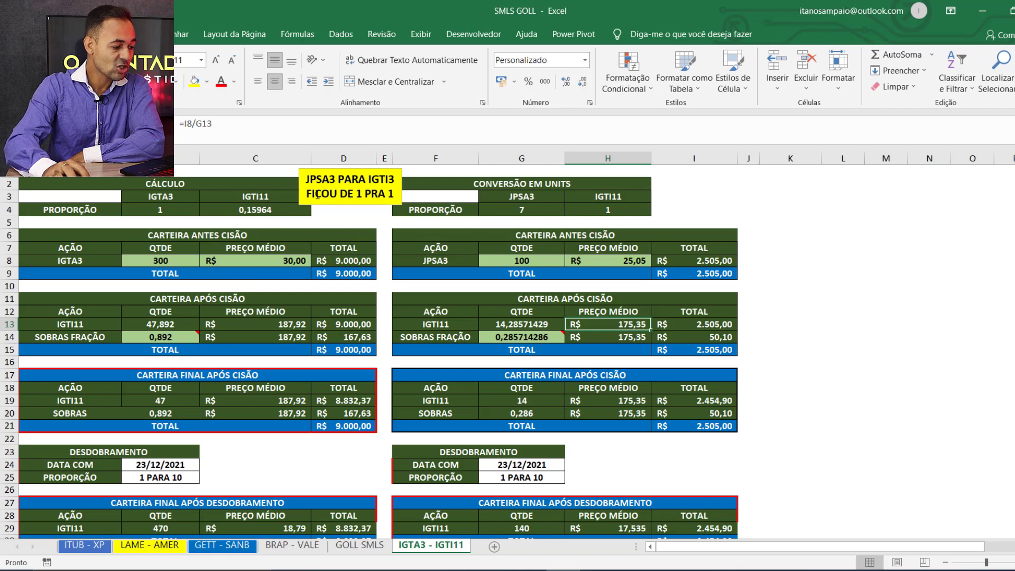
left_click(447, 325)
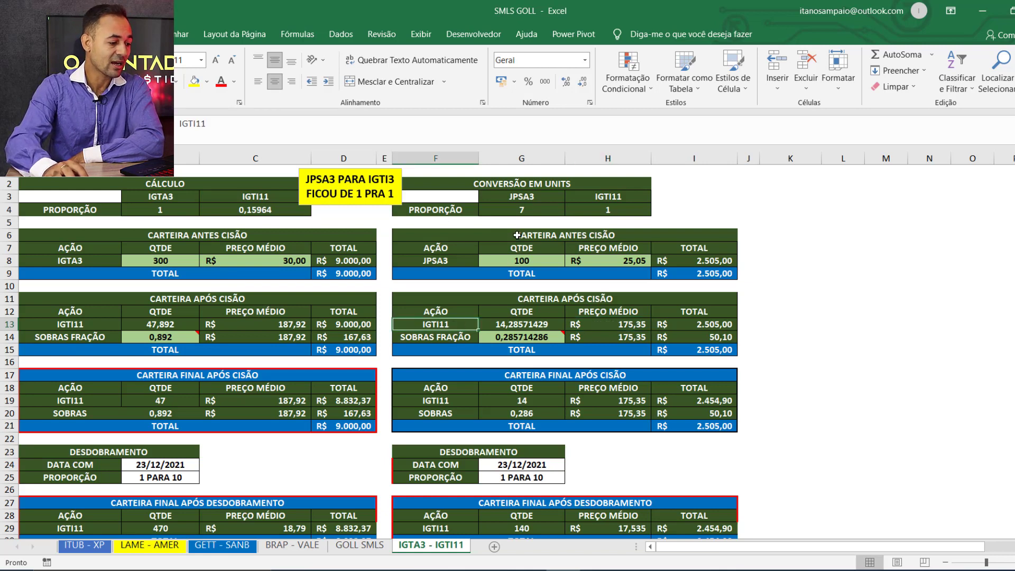
left_click(529, 259)
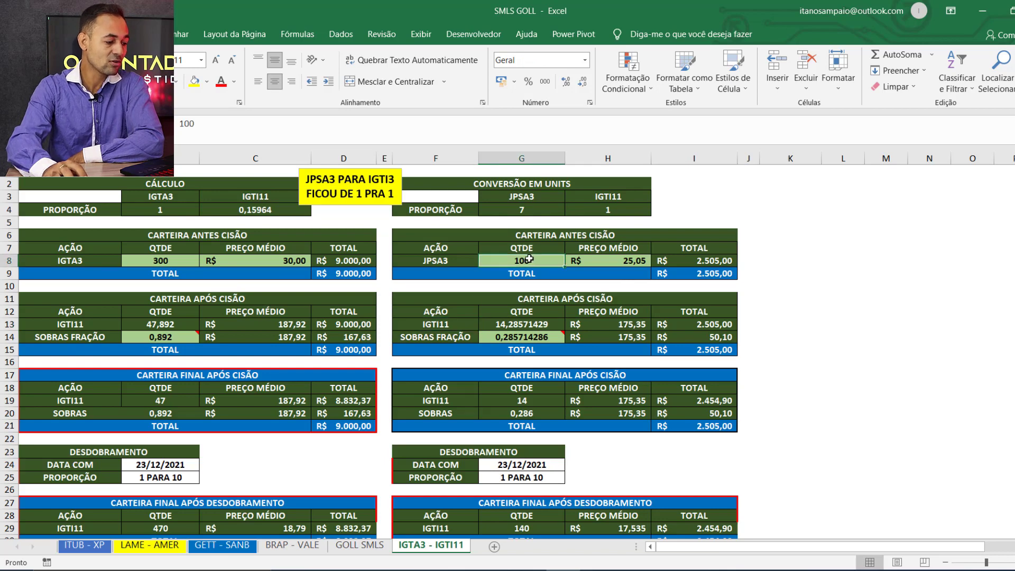
left_click(499, 324)
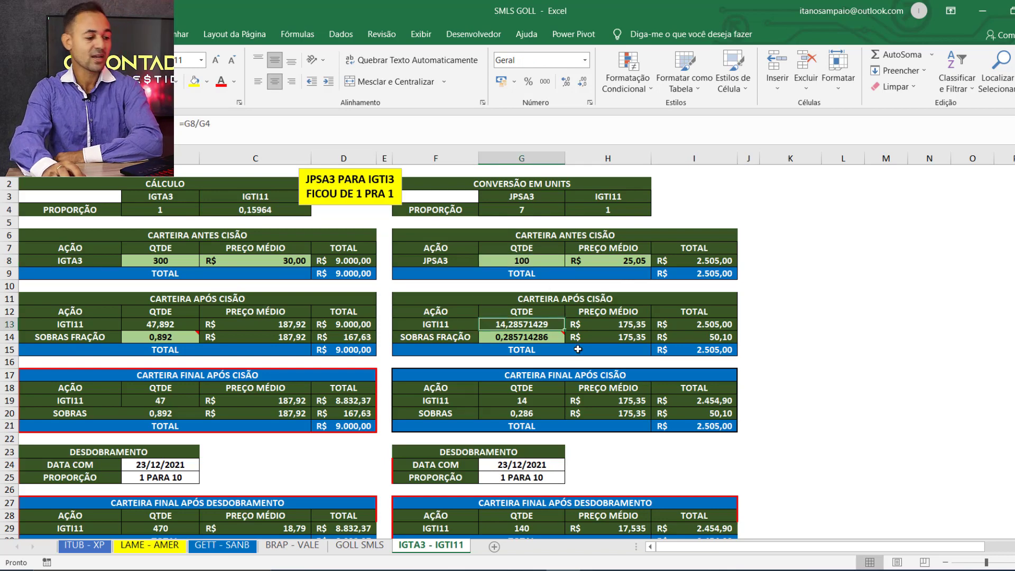
left_click(629, 323)
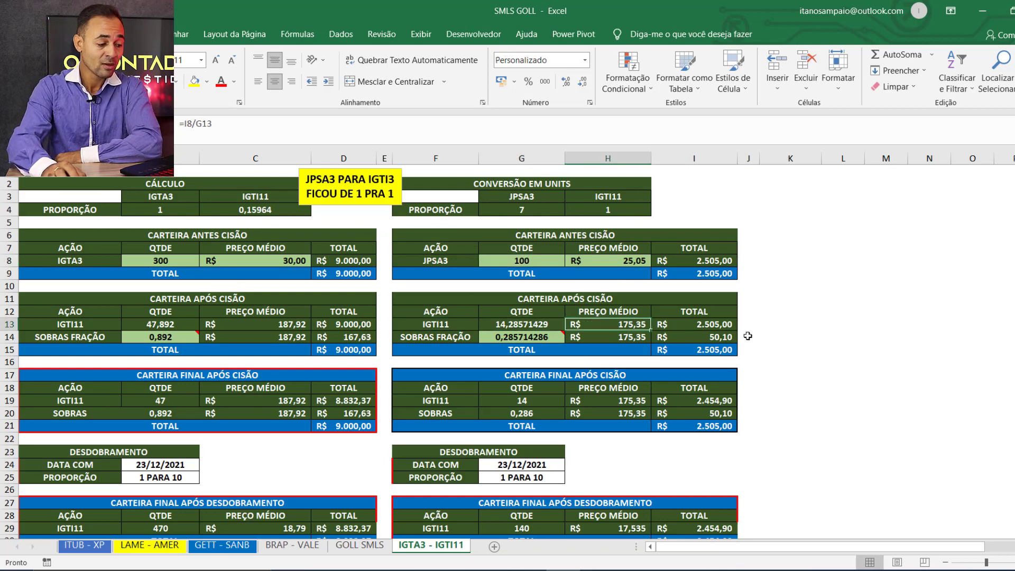
scroll(748, 337, "down", 1)
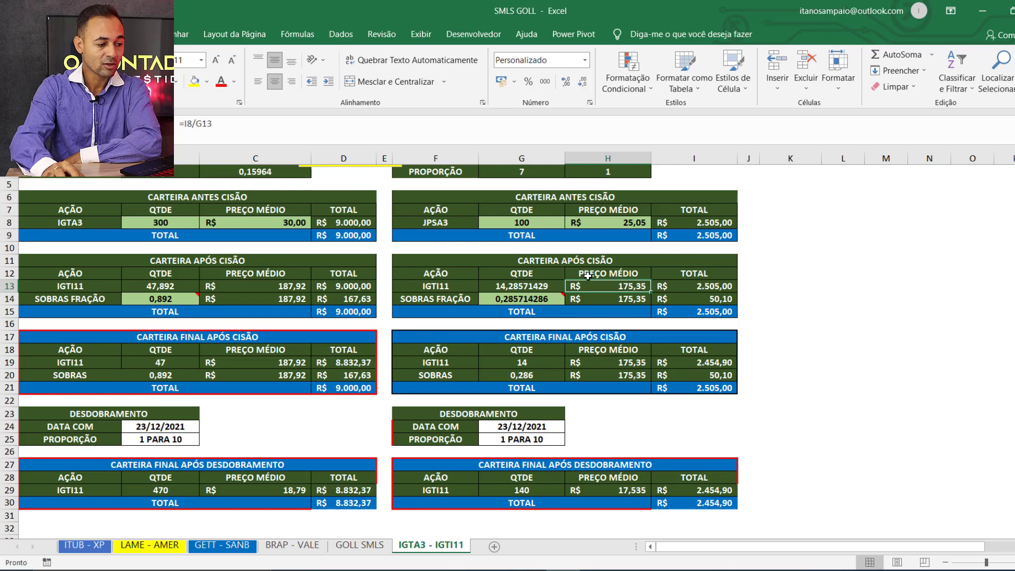
left_click(717, 236)
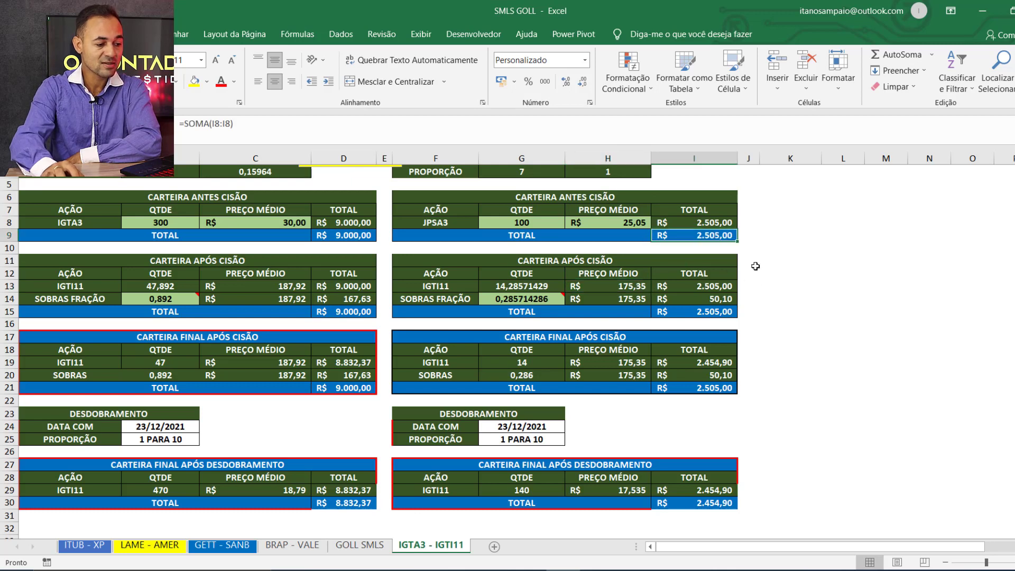
Review the JPSA3 side's total after the cisão and compare both holdings from the conversion ratios down to the CARTEIRA FINAL APÓS DESDOBRAMENTO tables.
left_click(718, 311)
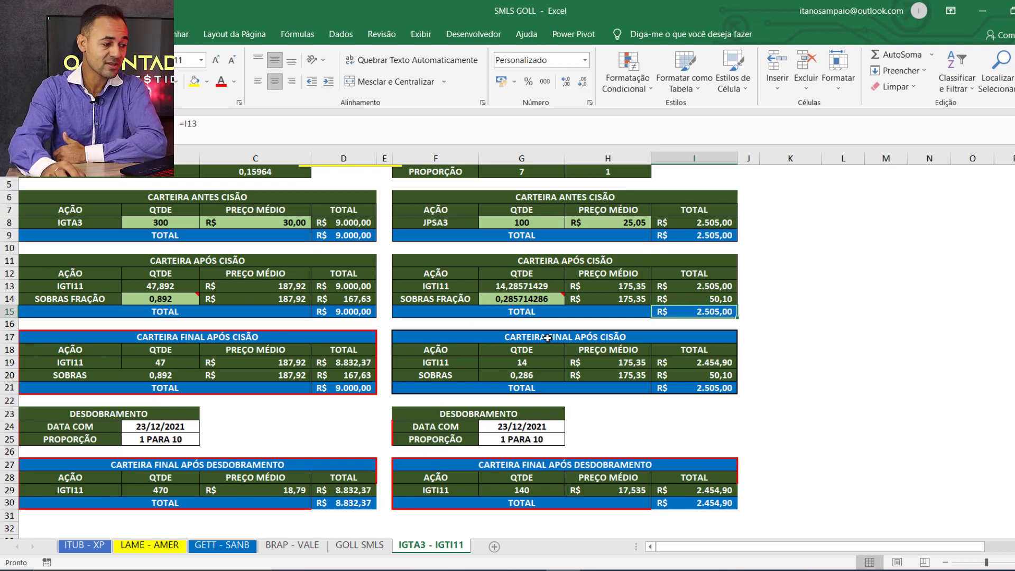
scroll(550, 342, "up", 1)
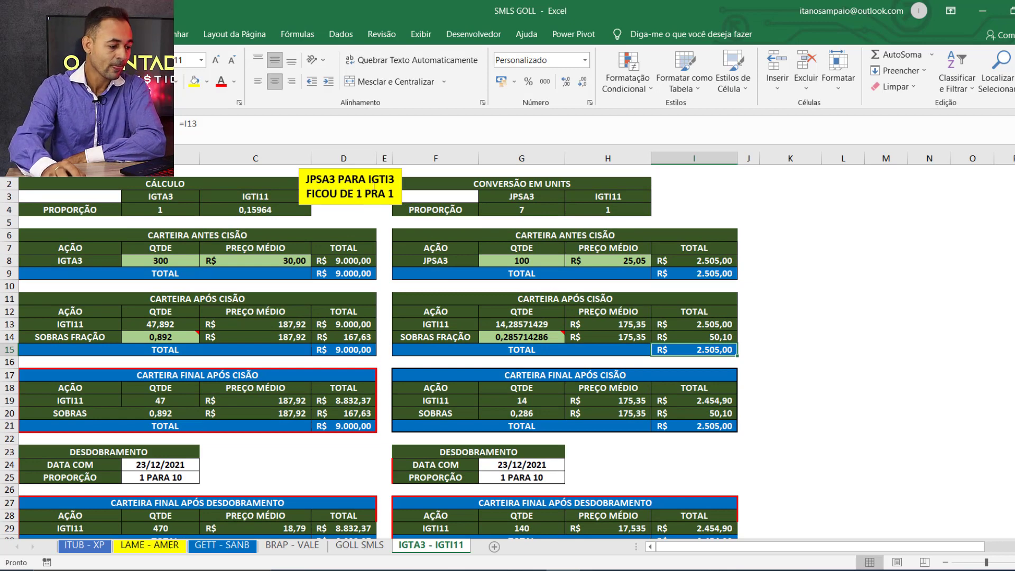
scroll(575, 294, "down", 2)
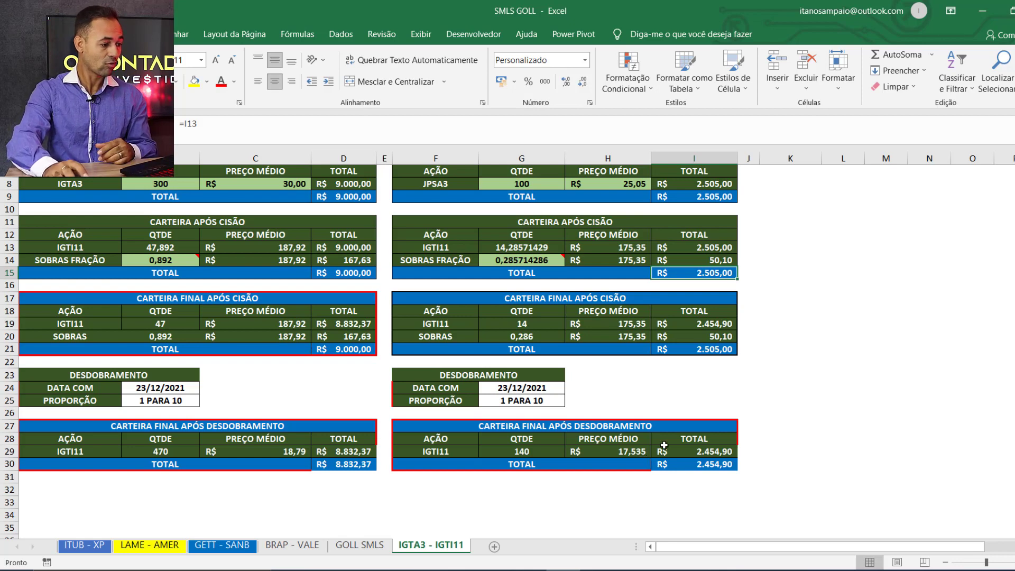
scroll(301, 356, "up", 2)
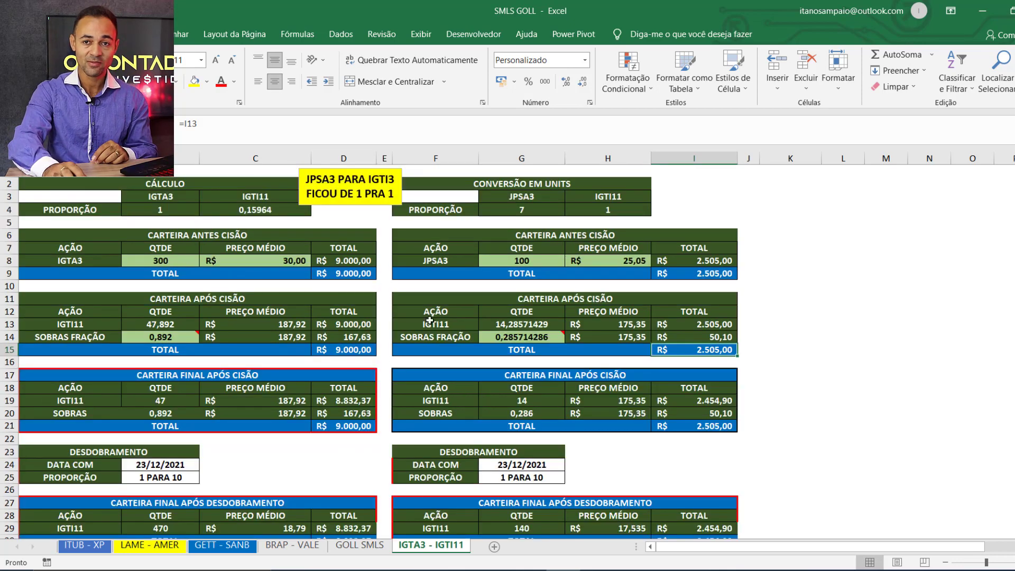
scroll(411, 219, "down", 1)
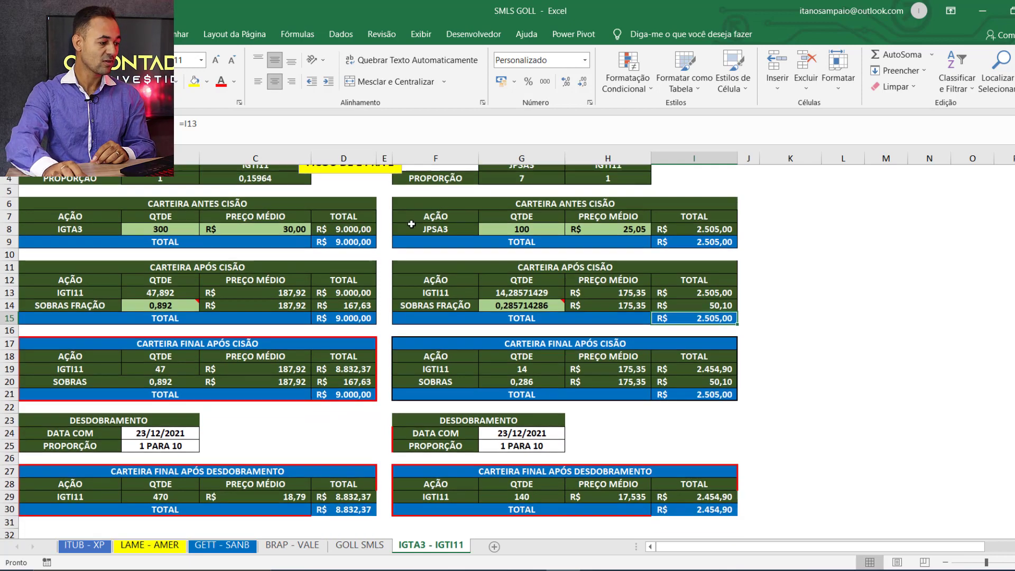
scroll(364, 325, "up", 1)
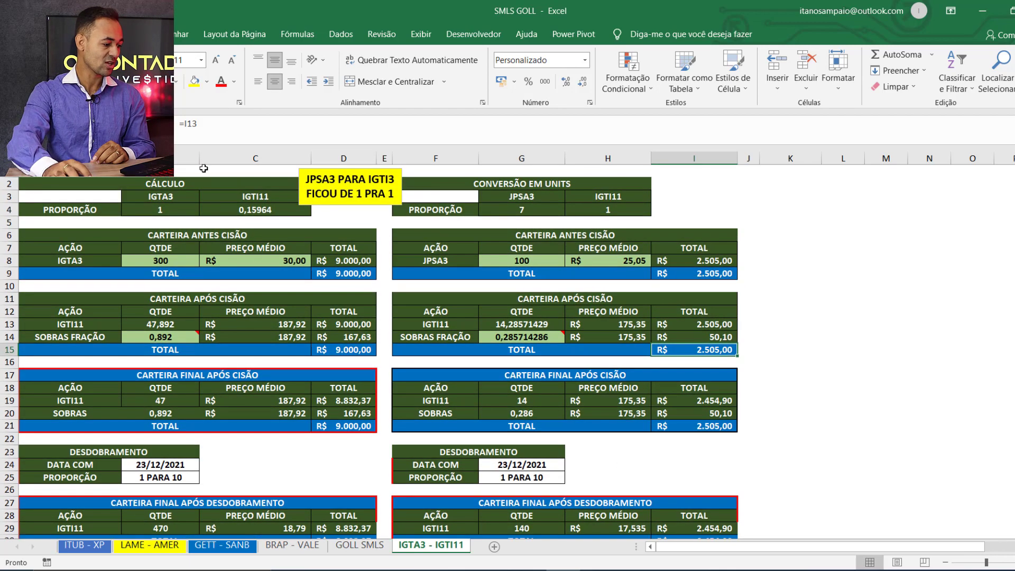
Copy the IGTA3 side's post-split IGTI11 quantity and average price as values into G33:H33, keeping the table formatting.
scroll(152, 412, "down", 4)
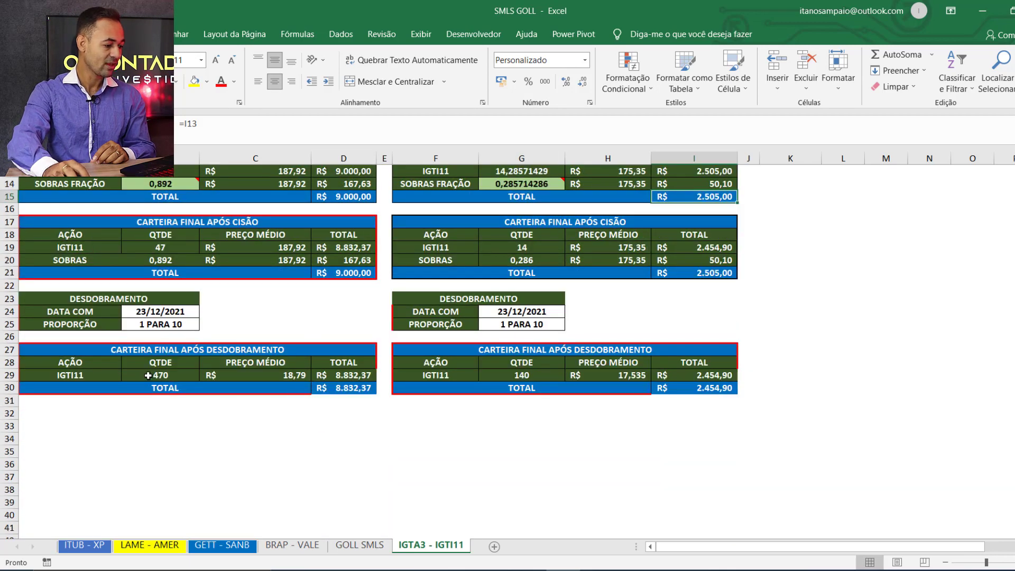
left_click_drag(167, 376, 246, 378)
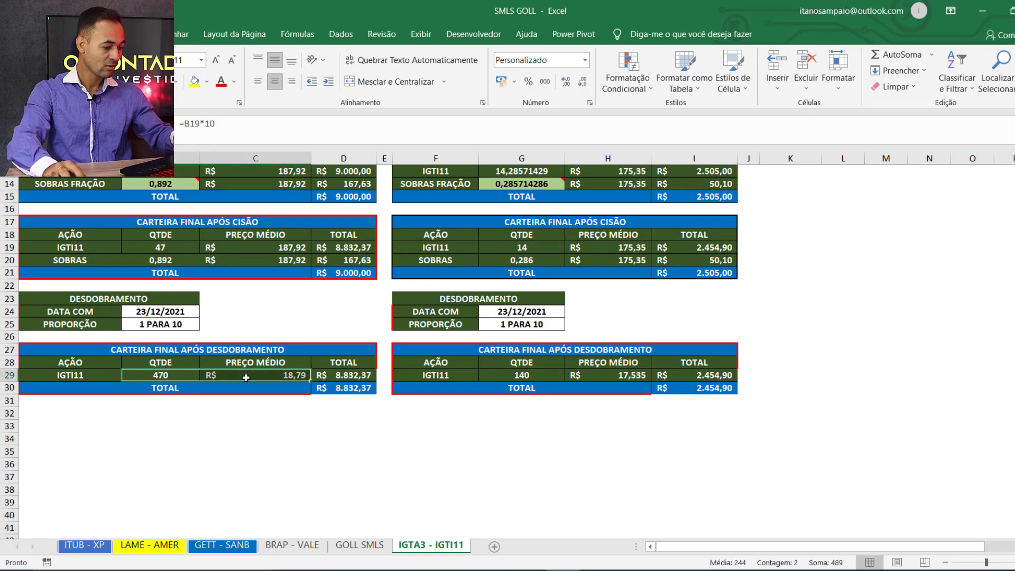
key("ctrl+c")
left_click(516, 421)
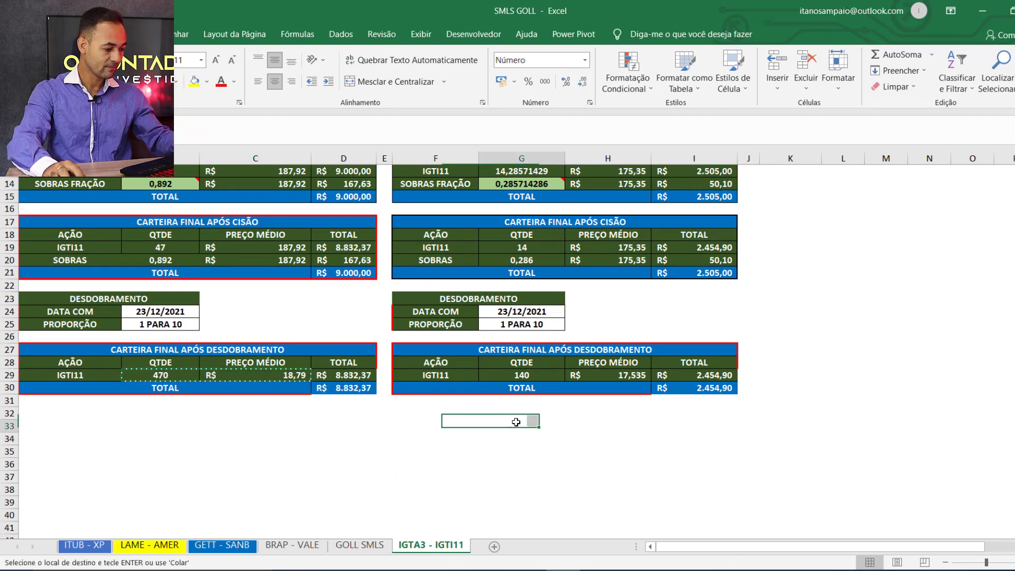
key("ctrl+v")
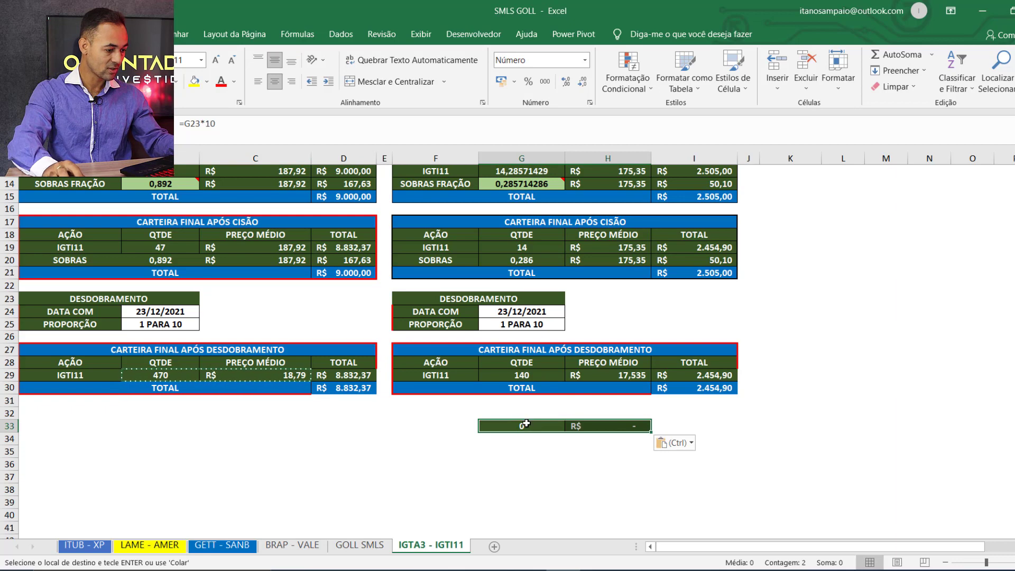
right_click(526, 423)
left_click(576, 172)
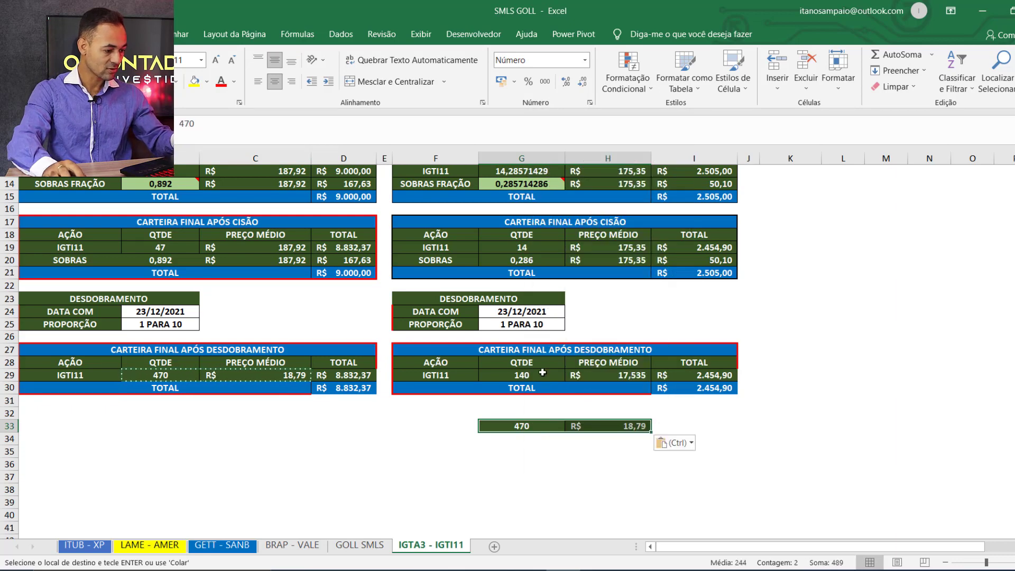
Copy the JPSA3 side's post-split IGTI11 quantity and average price as values into G34:H34, keeping the table formatting.
left_click_drag(542, 373, 640, 375)
key("ctrl+c")
left_click(506, 440)
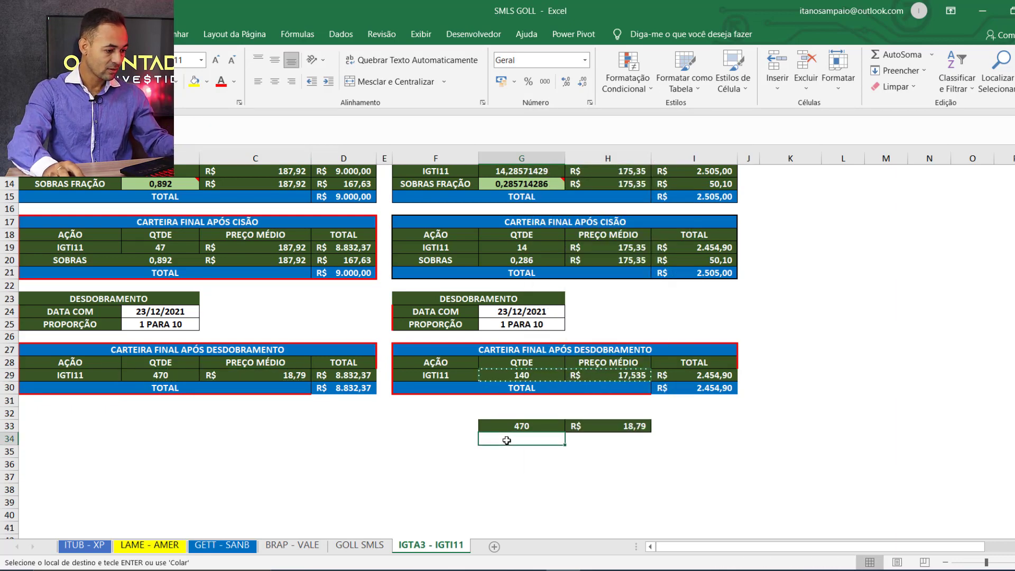
right_click(507, 441)
left_click(555, 188)
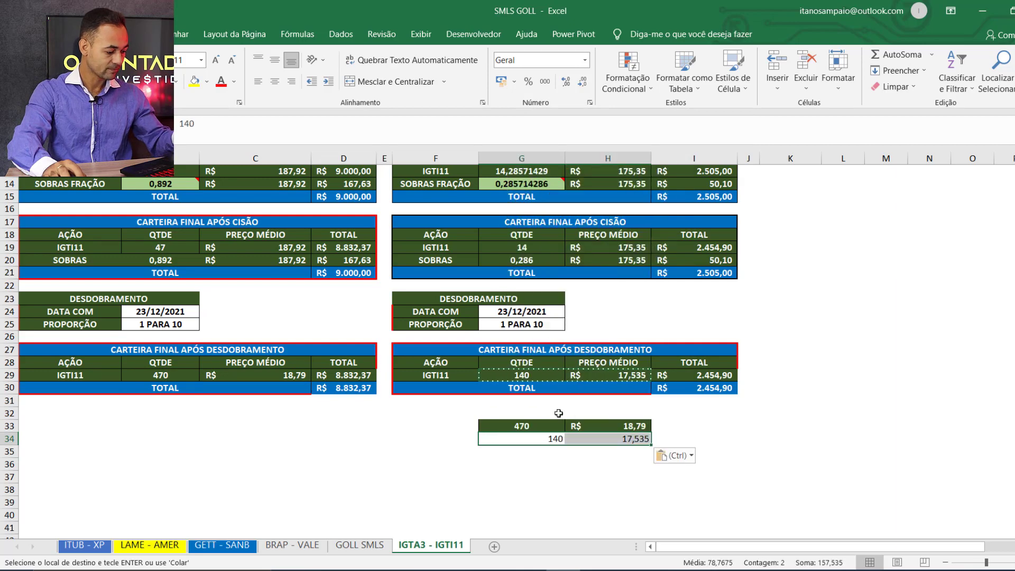
left_click(537, 440)
key("ctrl+v")
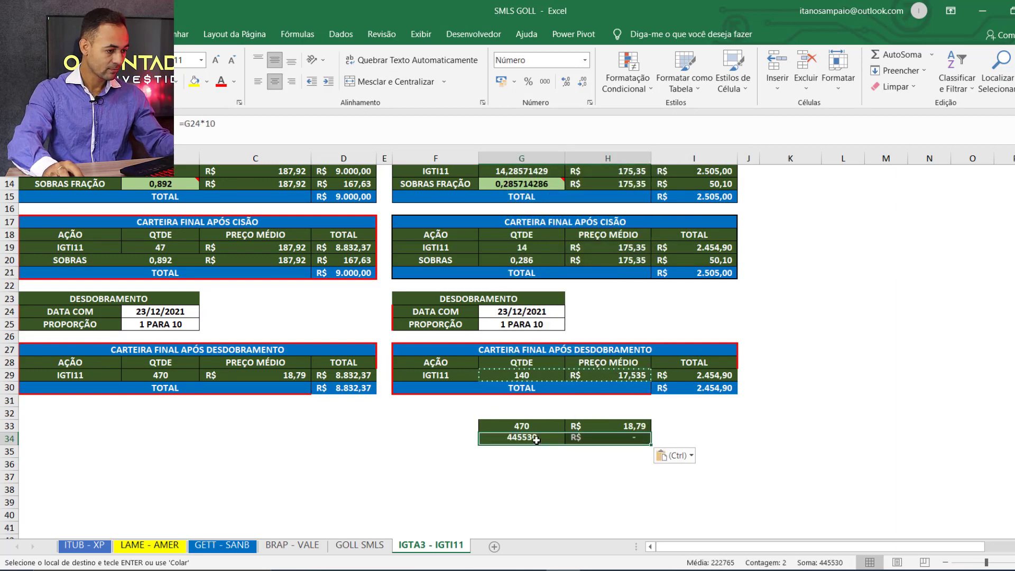
right_click(536, 440)
left_click(565, 188)
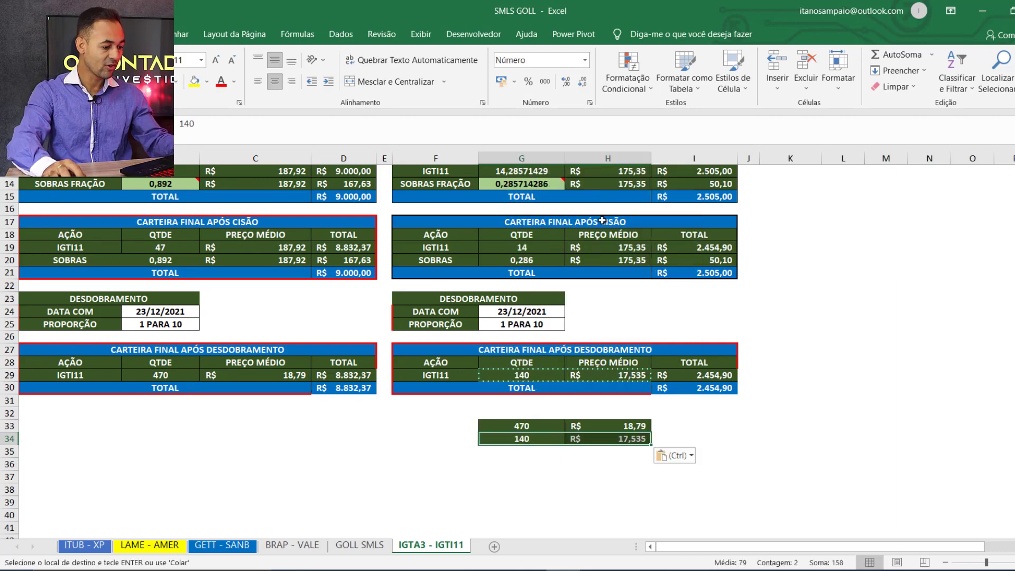
Sum the two copied IGTI11 quantities, G33:G34, in cell G35.
left_click(522, 476)
left_click(531, 452)
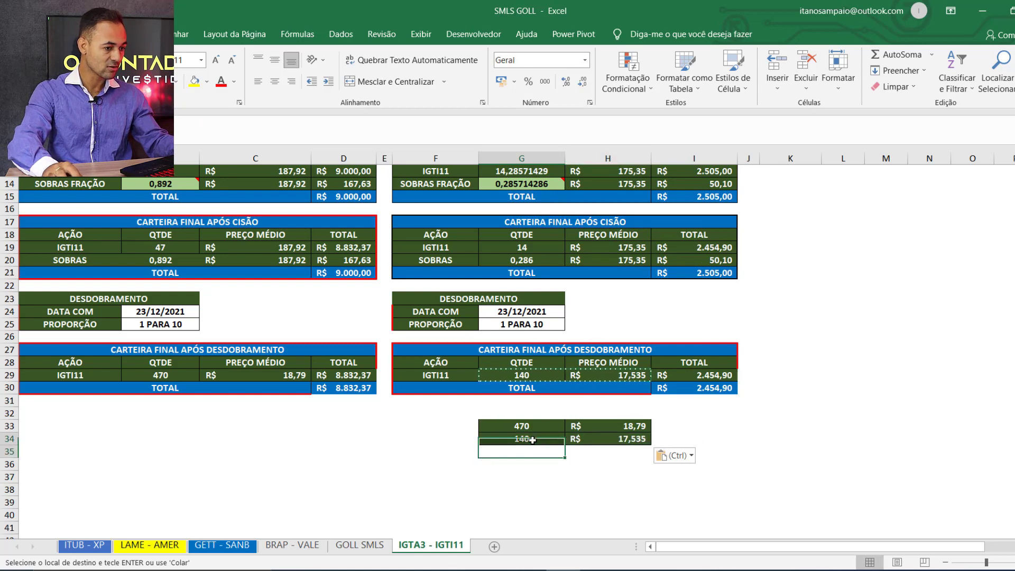
left_click_drag(532, 440, 522, 426)
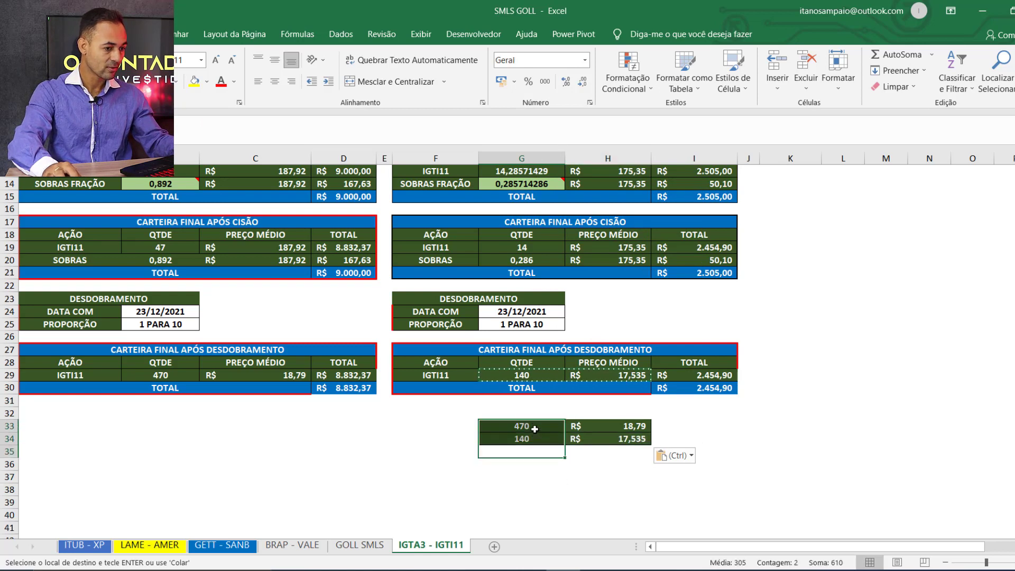
left_click(879, 56)
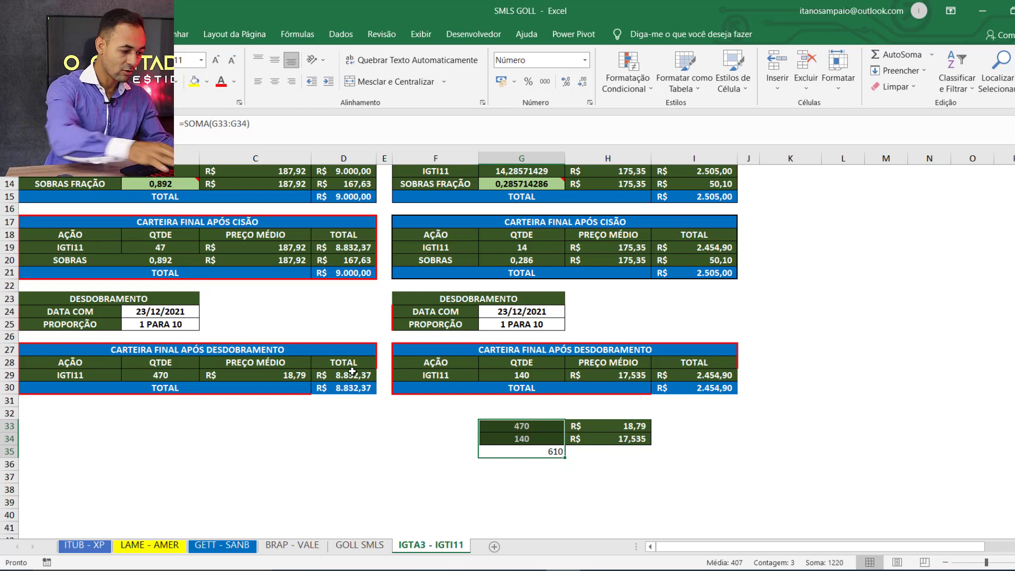
Add the two post-split IGTI11 totals in H35 with the formula =D29+I29.
left_click(595, 447)
type("=")
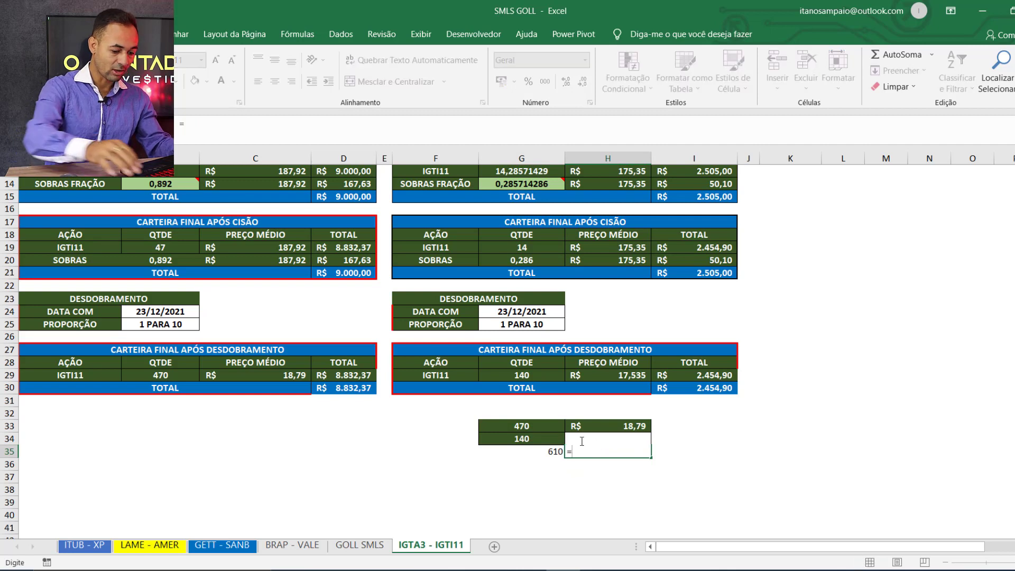
left_click(353, 376)
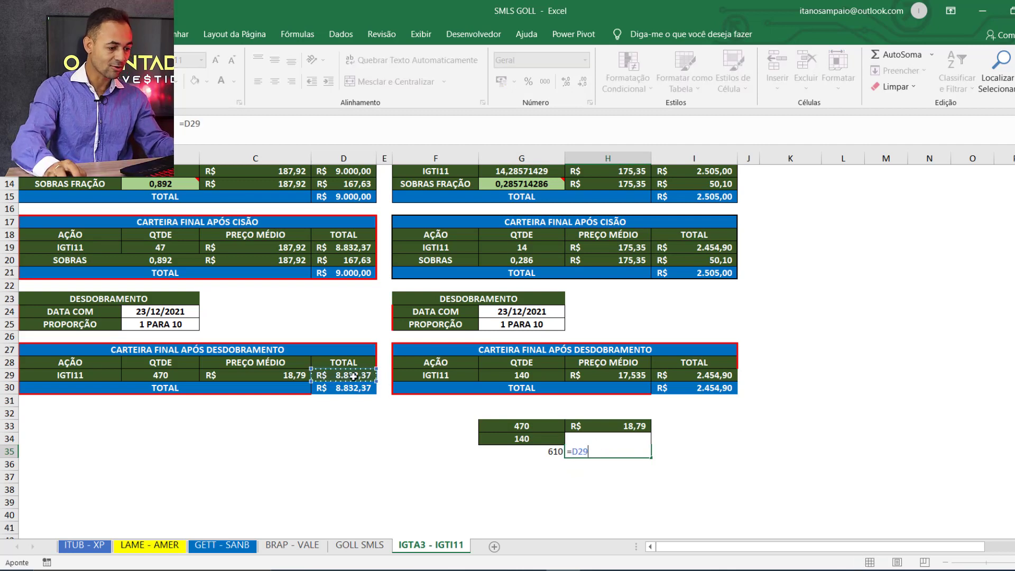
type("+")
left_click(707, 374)
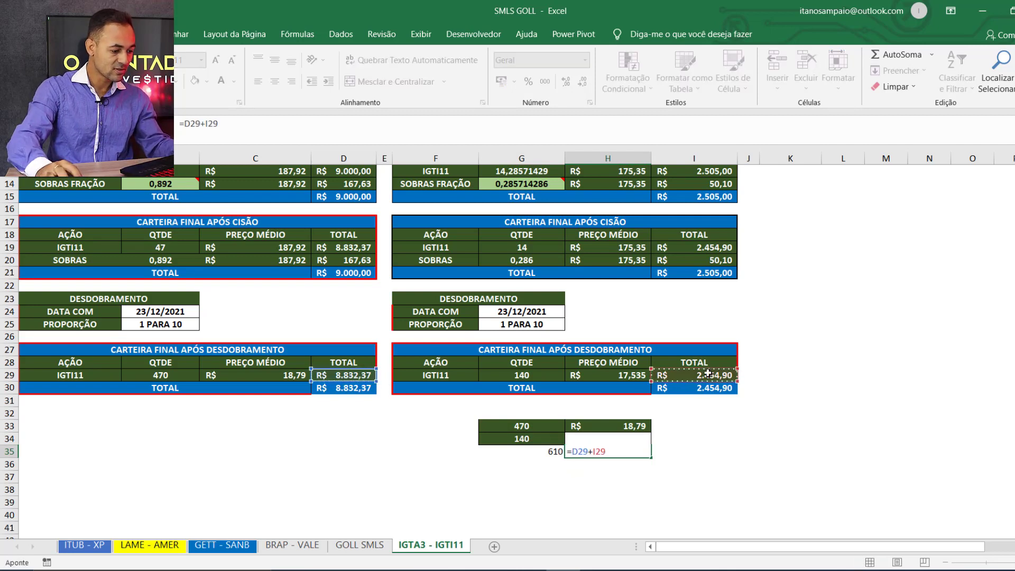
key("Return")
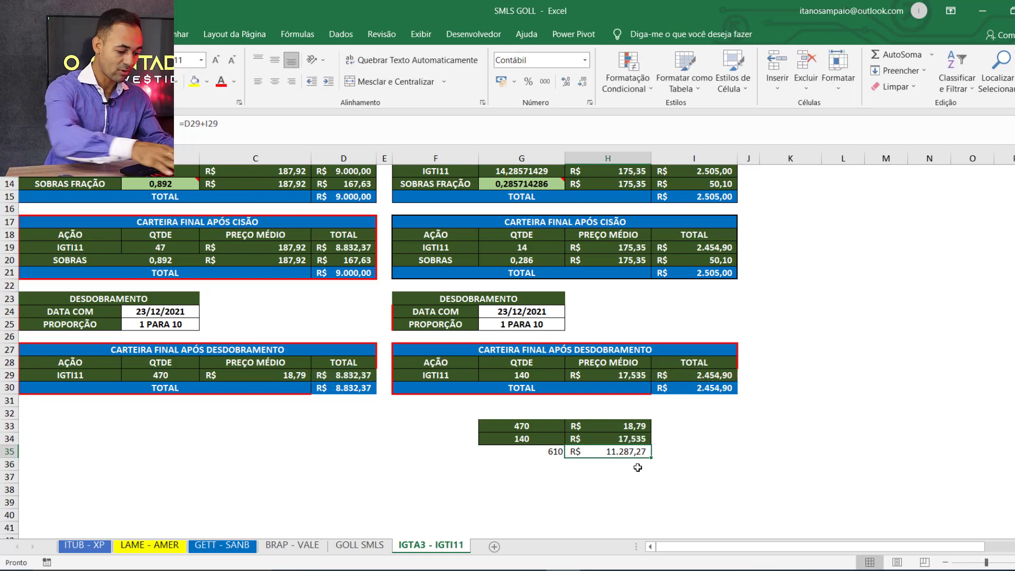
Calculate the combined IGTI11 average price in I35 with the formula =H35/G35.
left_click(663, 452)
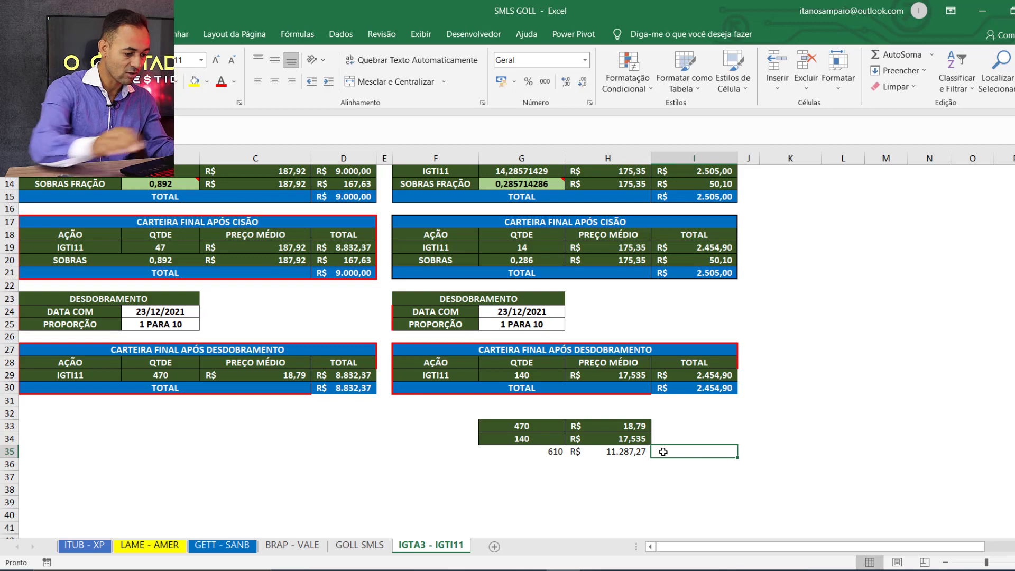
type("=")
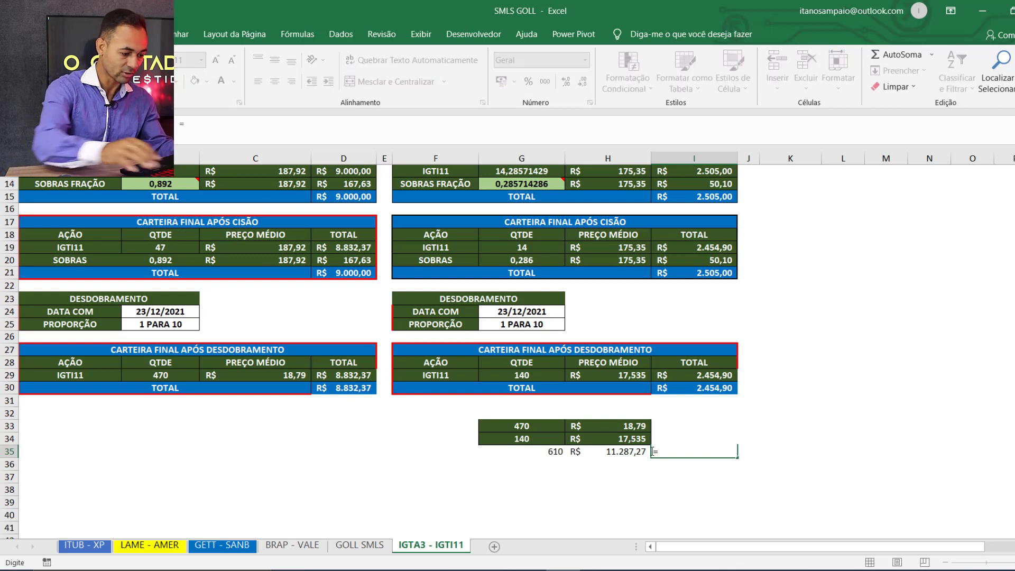
left_click(636, 451)
type("/")
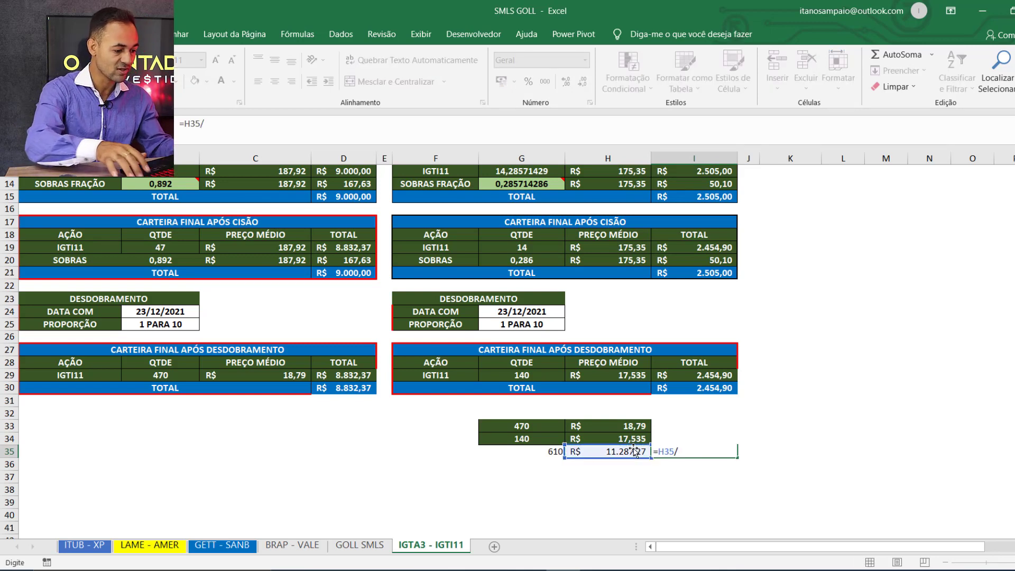
left_click(526, 451)
key("Return")
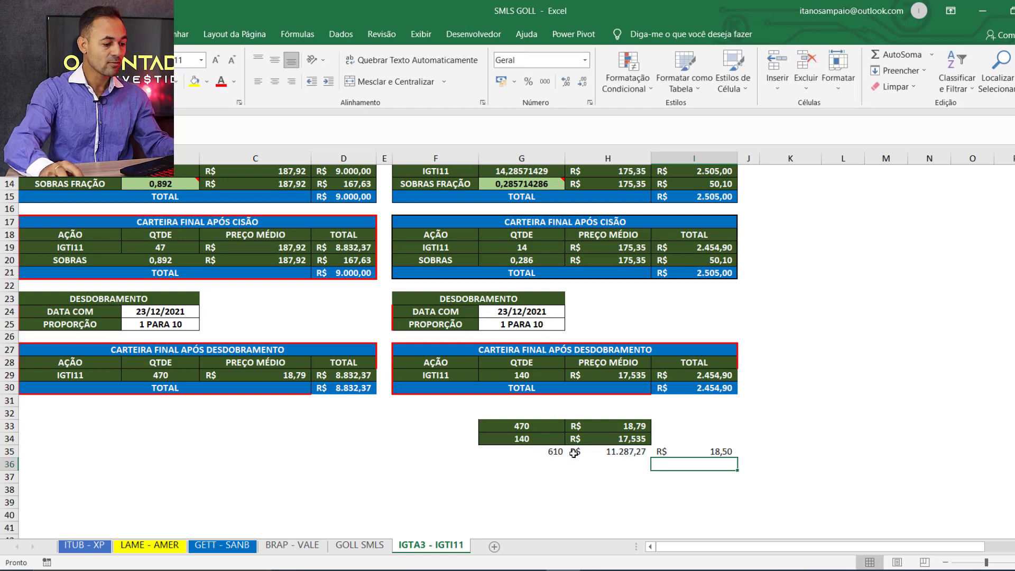
Review the combined IGTI11 quantity, total and average price in row 35 against the IGTA3 quantity and average price before the cisão.
left_click(722, 449)
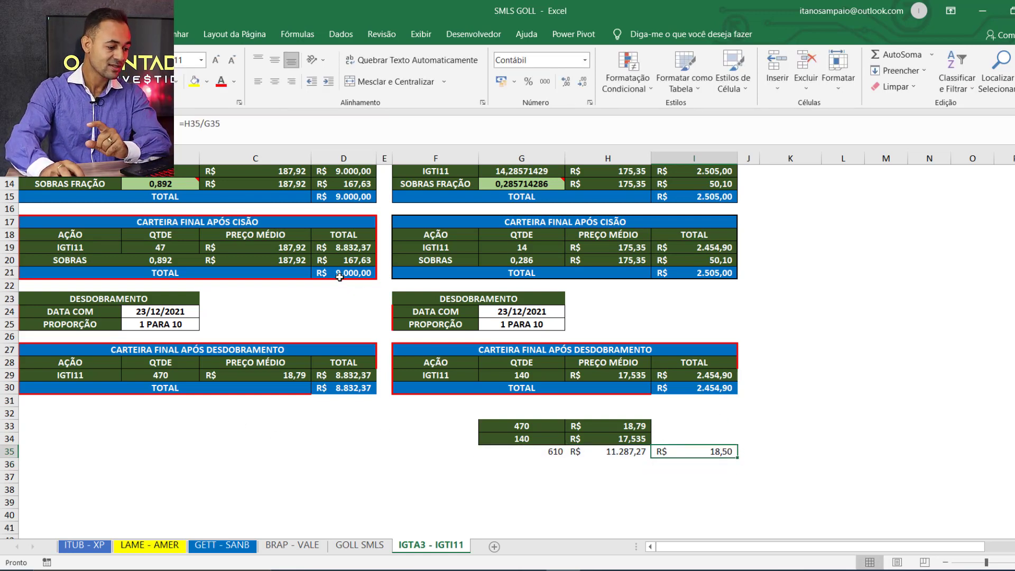
left_click(544, 447)
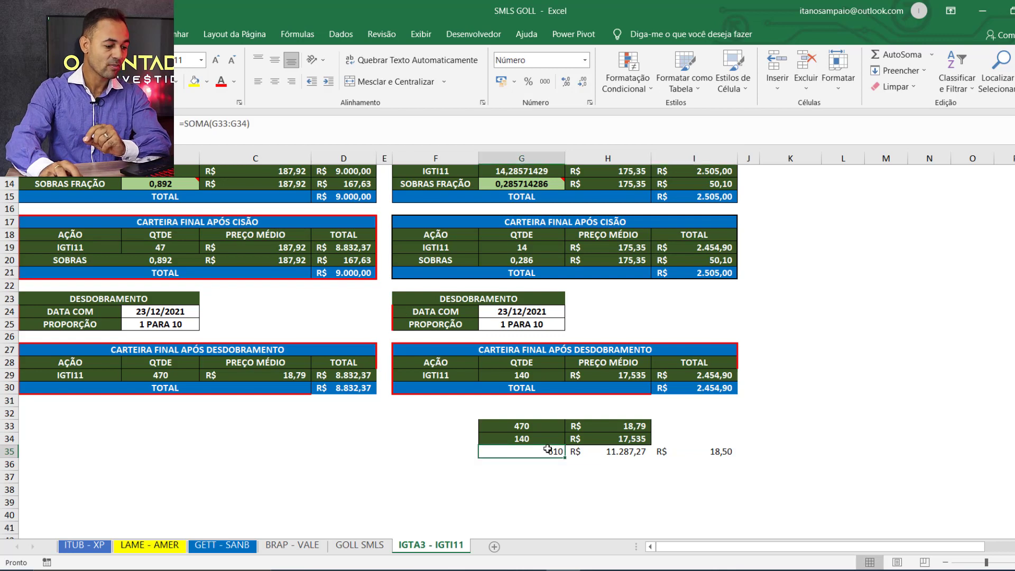
left_click(720, 453)
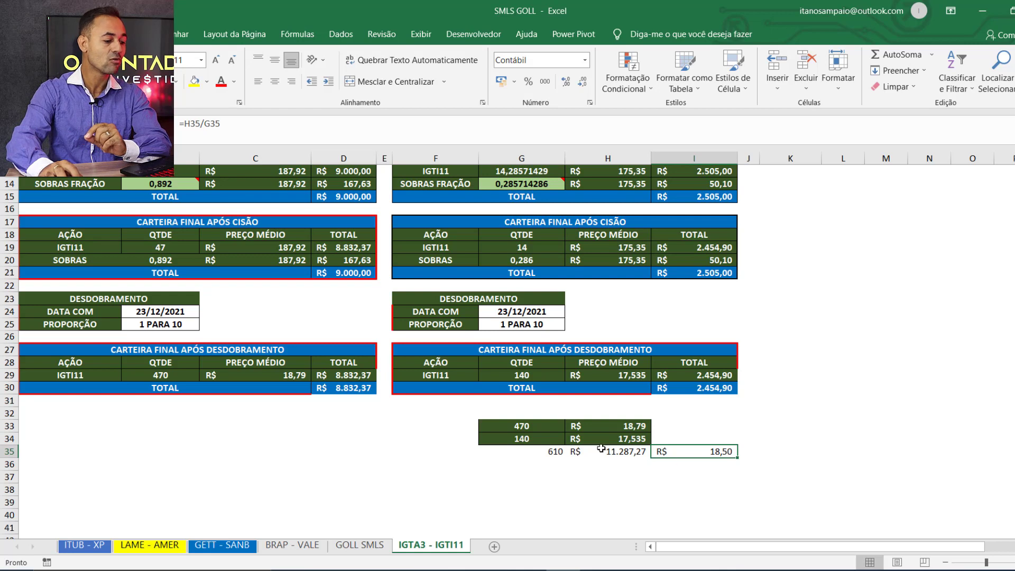
left_click(624, 455)
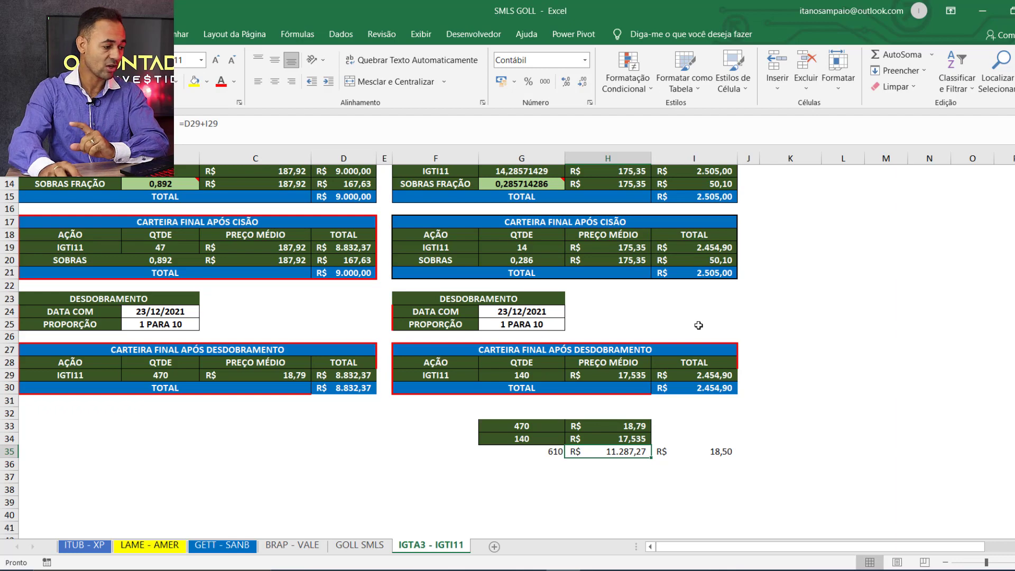
scroll(698, 325, "up", 3)
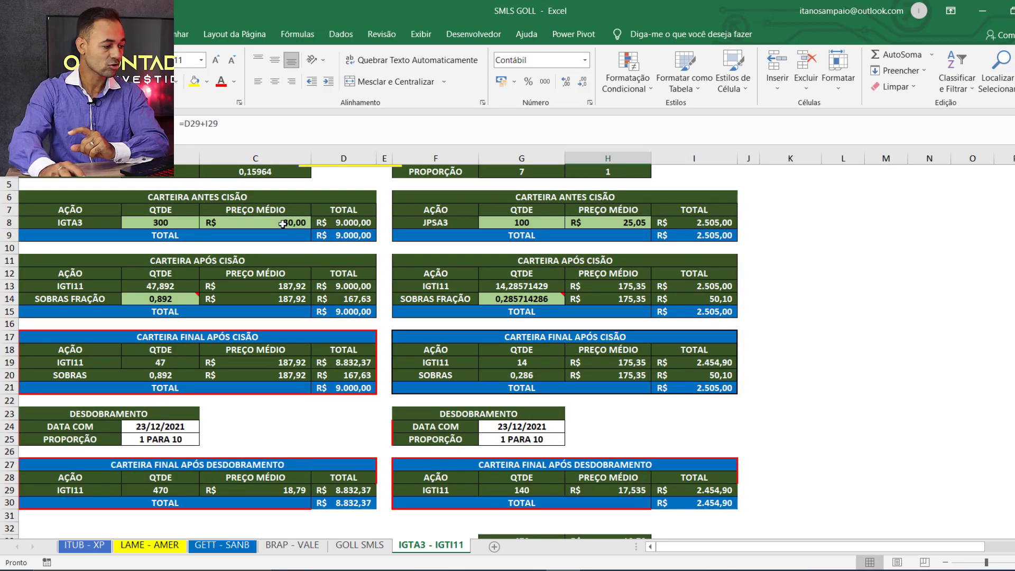
left_click(161, 219)
scroll(161, 218, "up", 1)
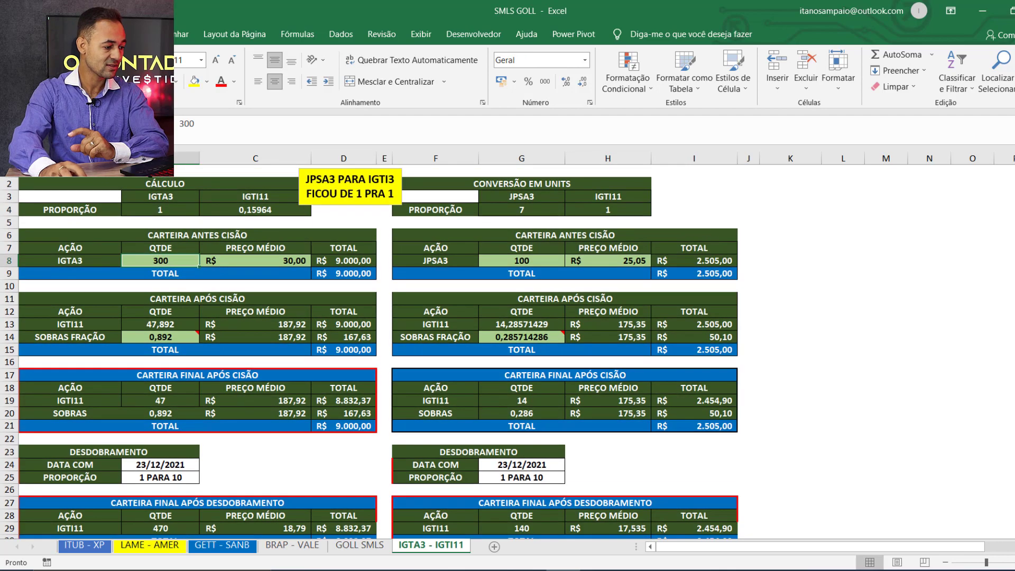
left_click(286, 264)
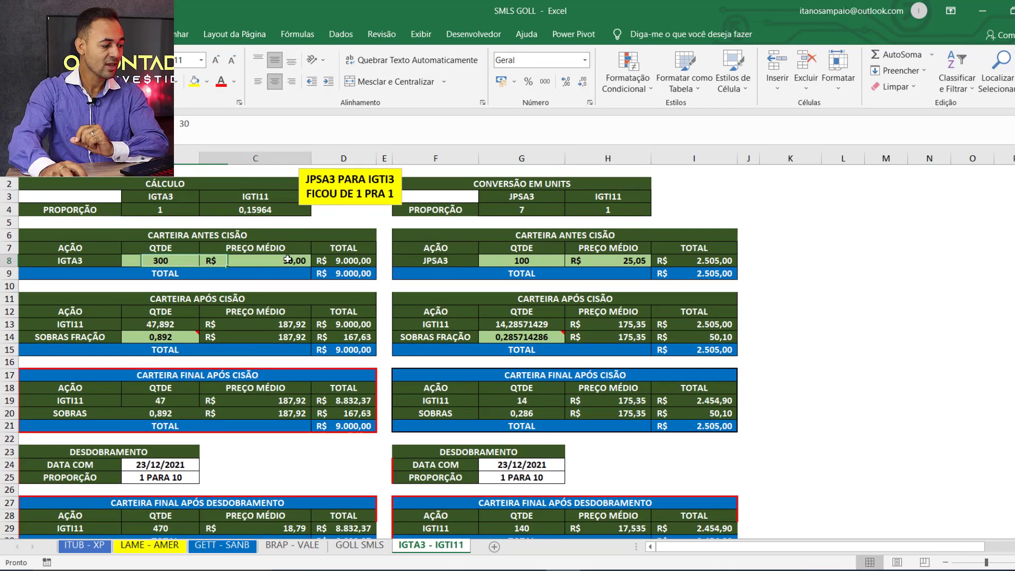
Calculate the leftover IGTI11 fraction of the IGTA3 holding in B14 with the formula =B13-47.
left_click(170, 340)
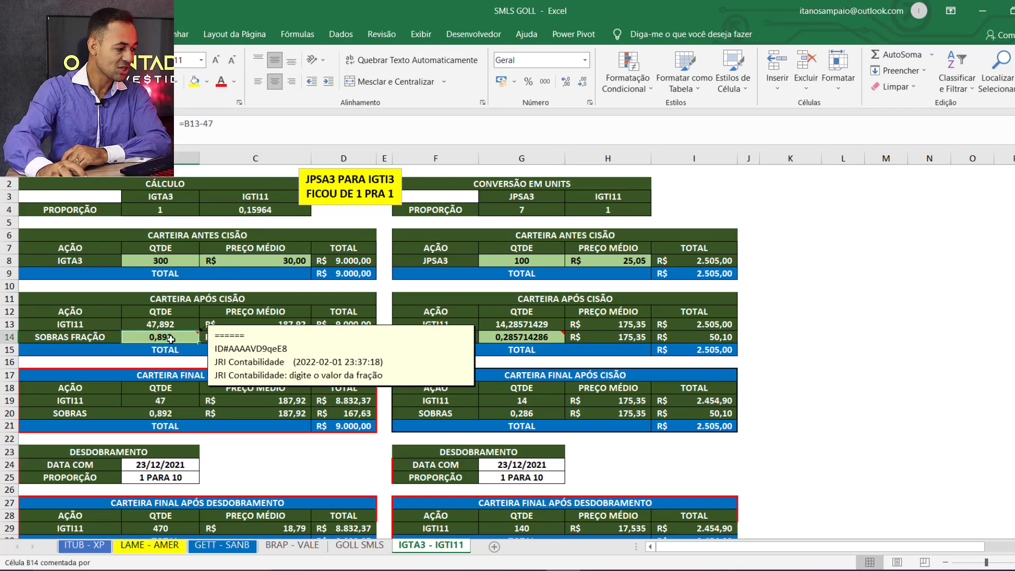
type("=")
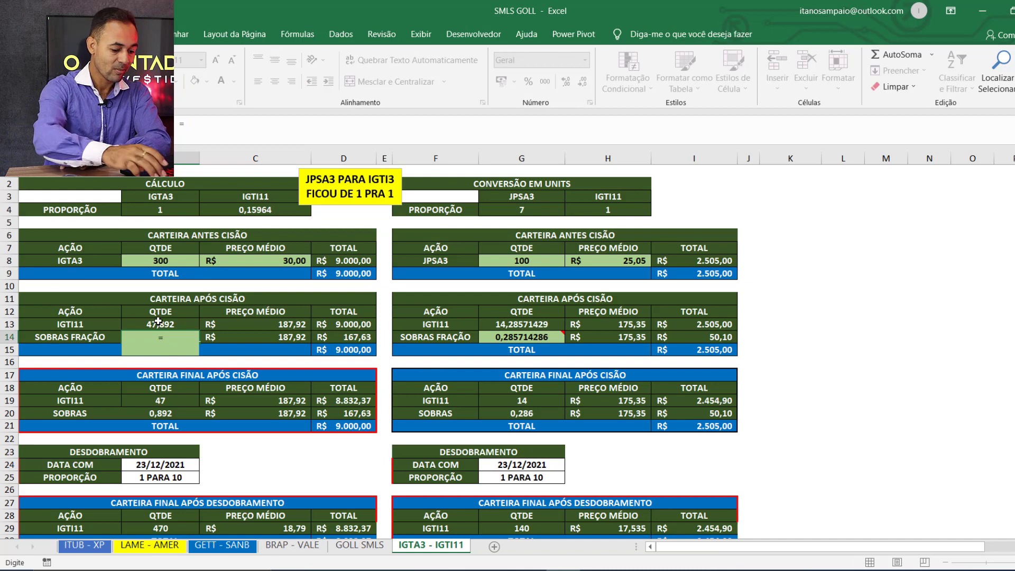
left_click(169, 324)
type("-47")
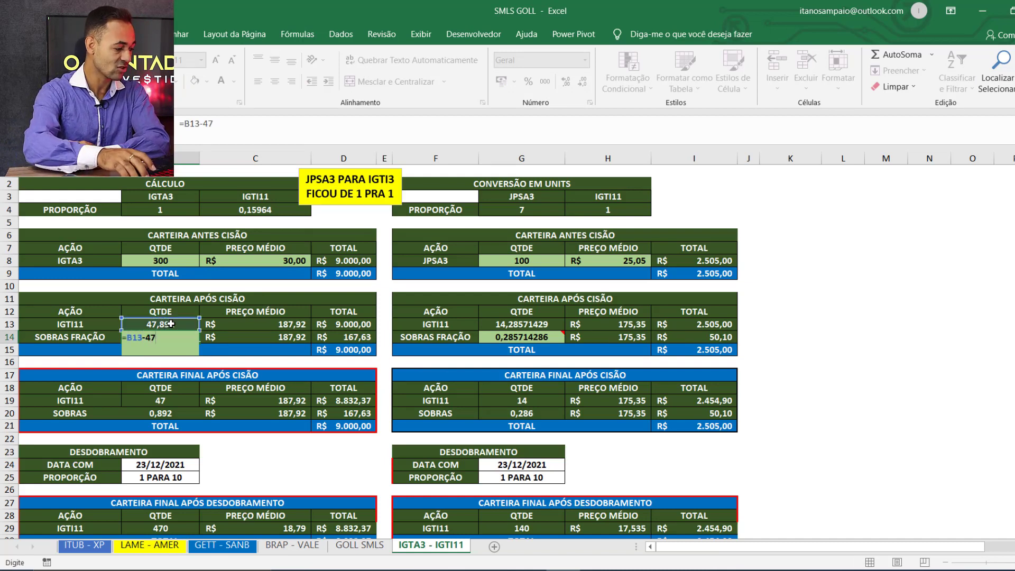
key("Return")
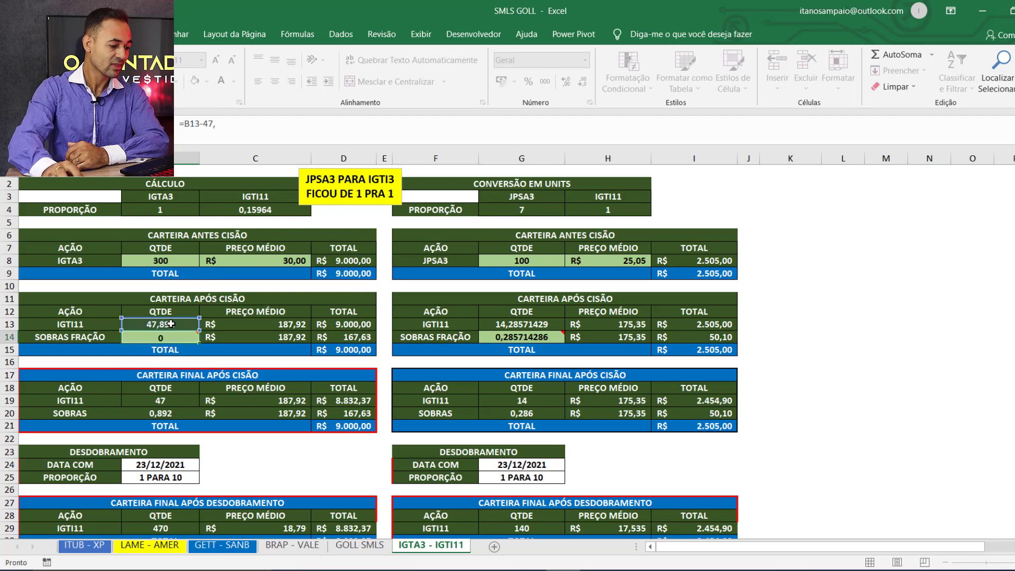
Calculate the leftover IGTI11 fraction of the JPSA3 holding in G14 with the formula =G13-14.
left_click(517, 337)
type("=")
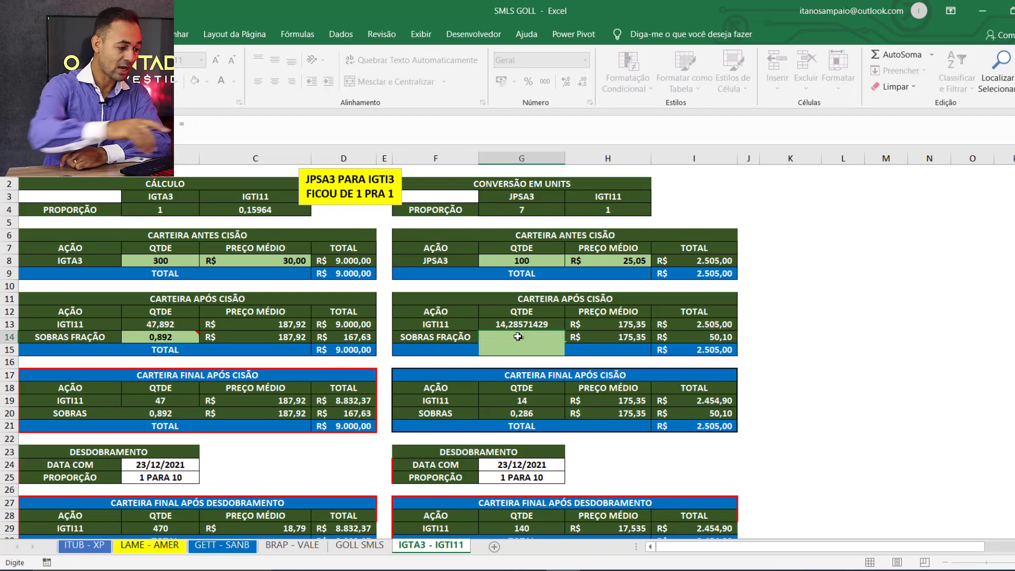
left_click(529, 324)
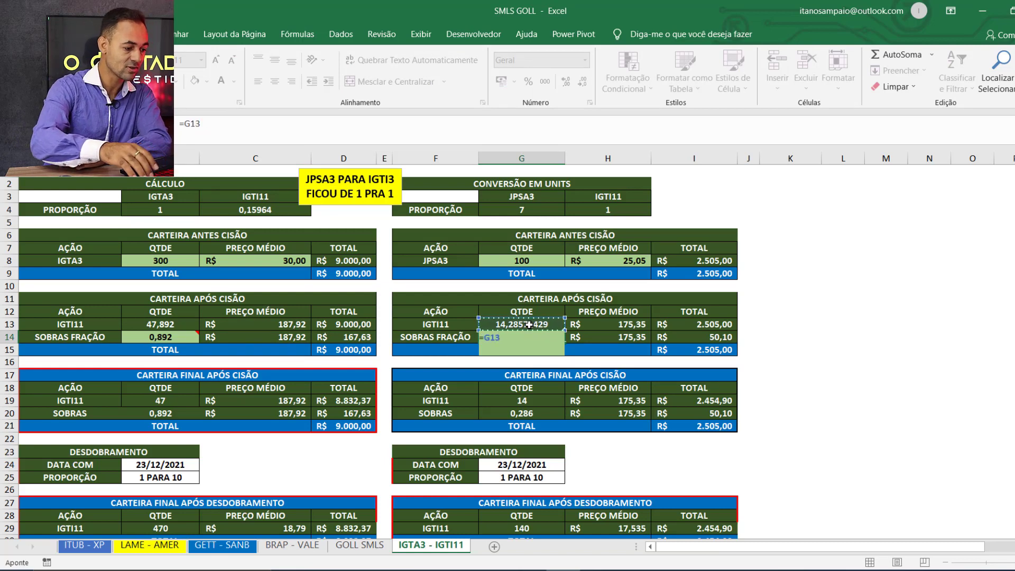
type("-14")
key("Return")
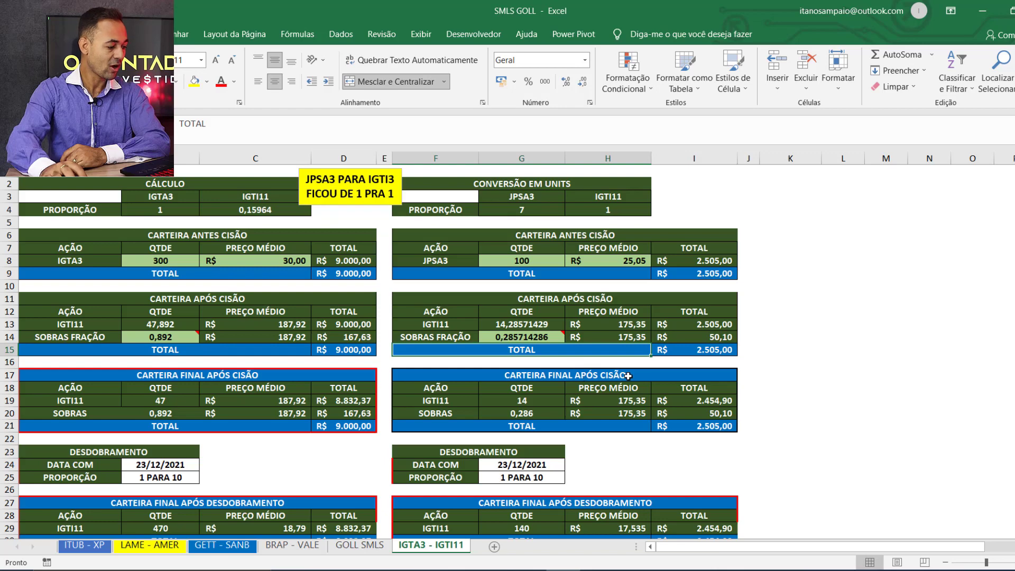
Review the post-split portfolio tables in rows 27 to 30, the row 29 formulas, and the split's cut-off date and ratio.
scroll(628, 376, "down", 1)
left_click(9, 464)
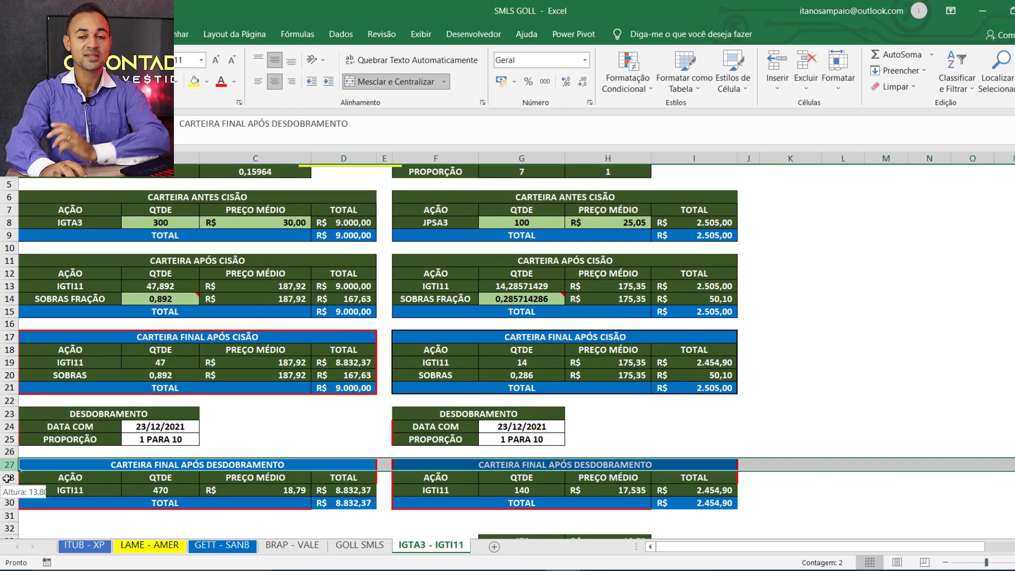
left_click_drag(6, 479, 8, 503)
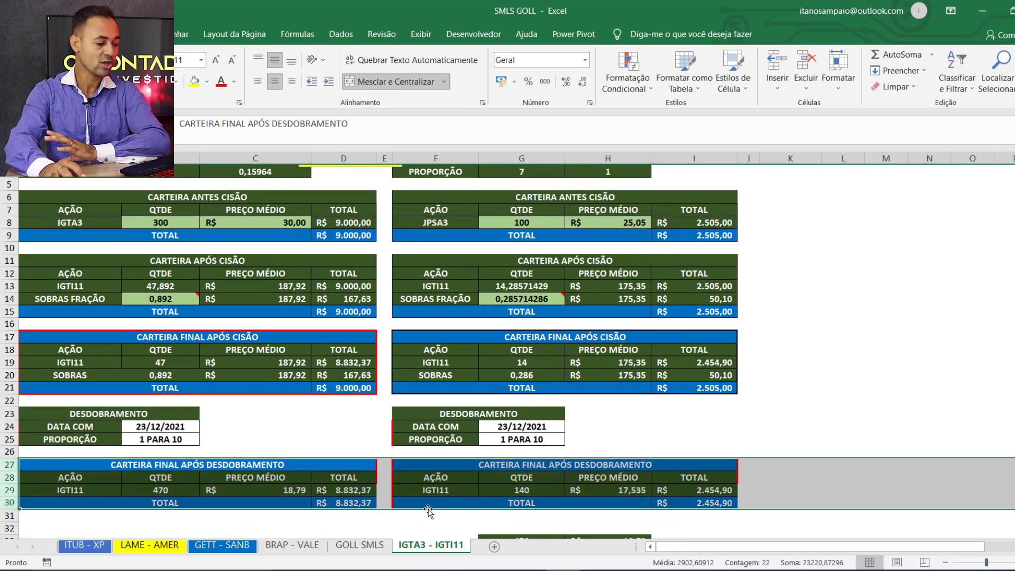
left_click(177, 481)
left_click(173, 491)
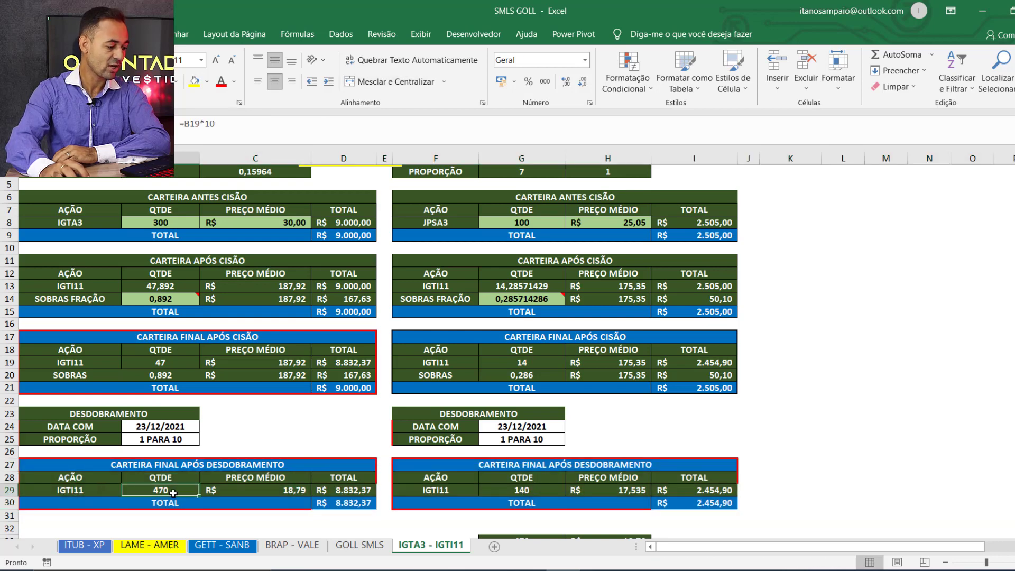
left_click(292, 489)
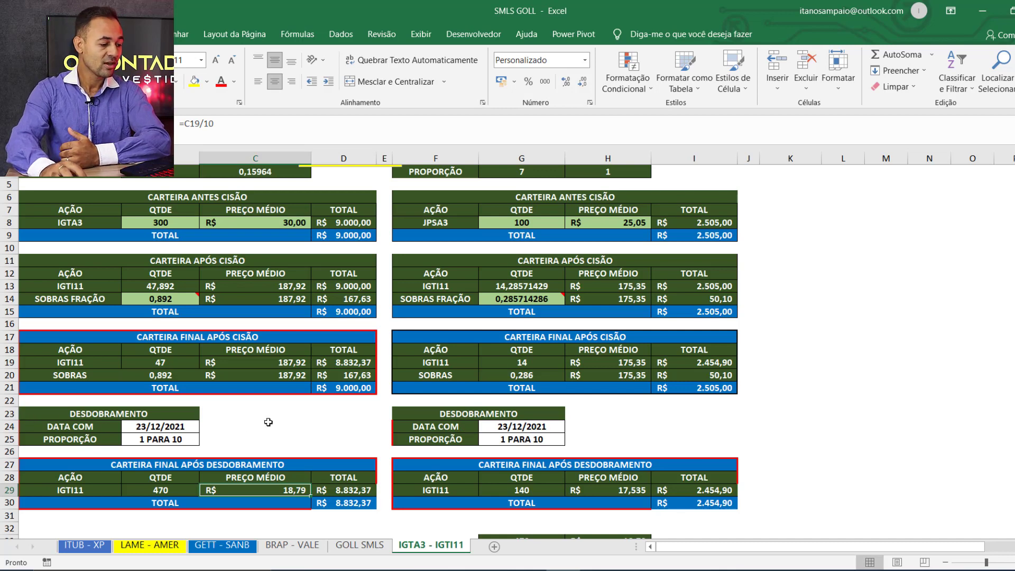
left_click(549, 427)
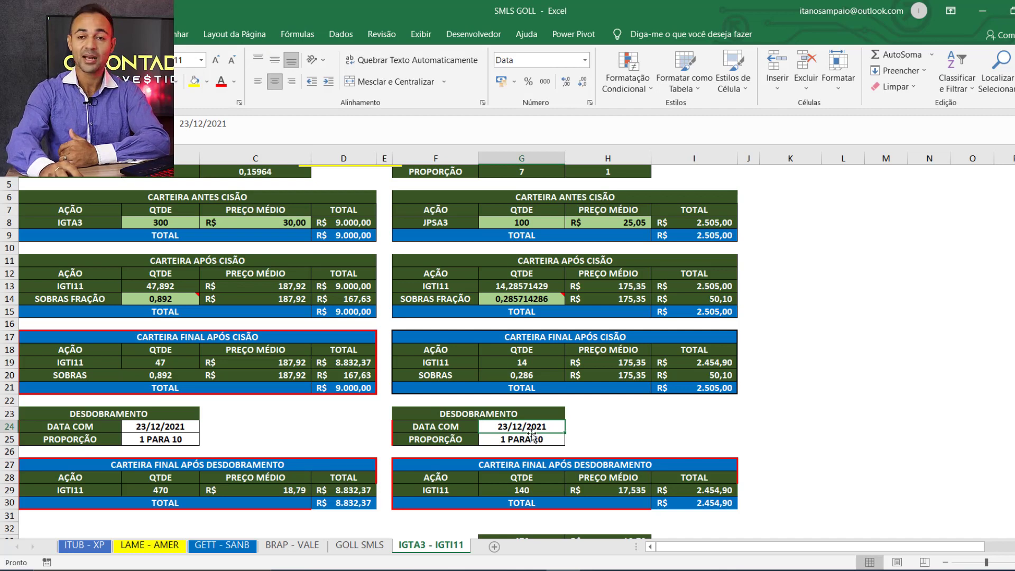
left_click(531, 438)
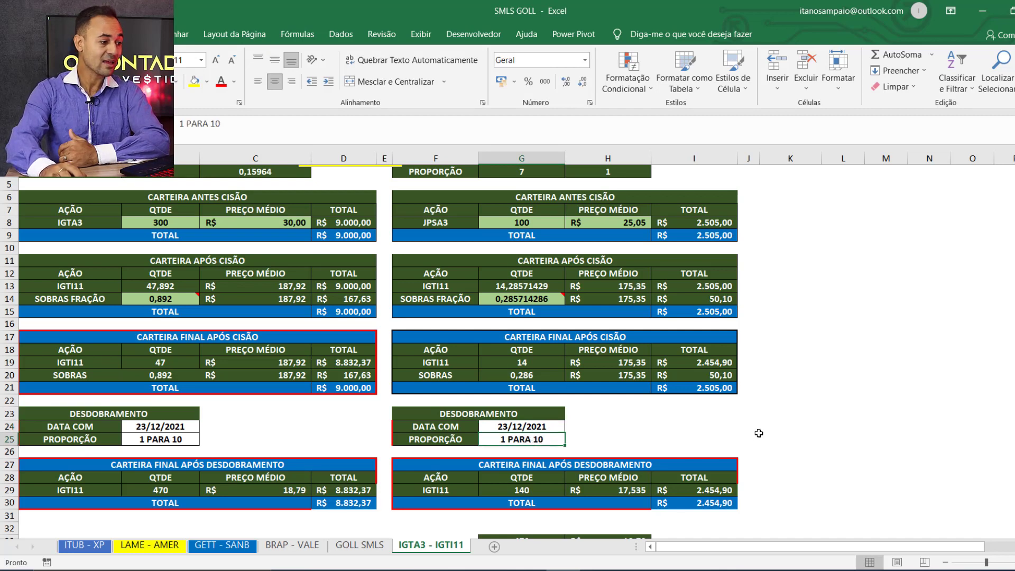
scroll(350, 244, "up", 1)
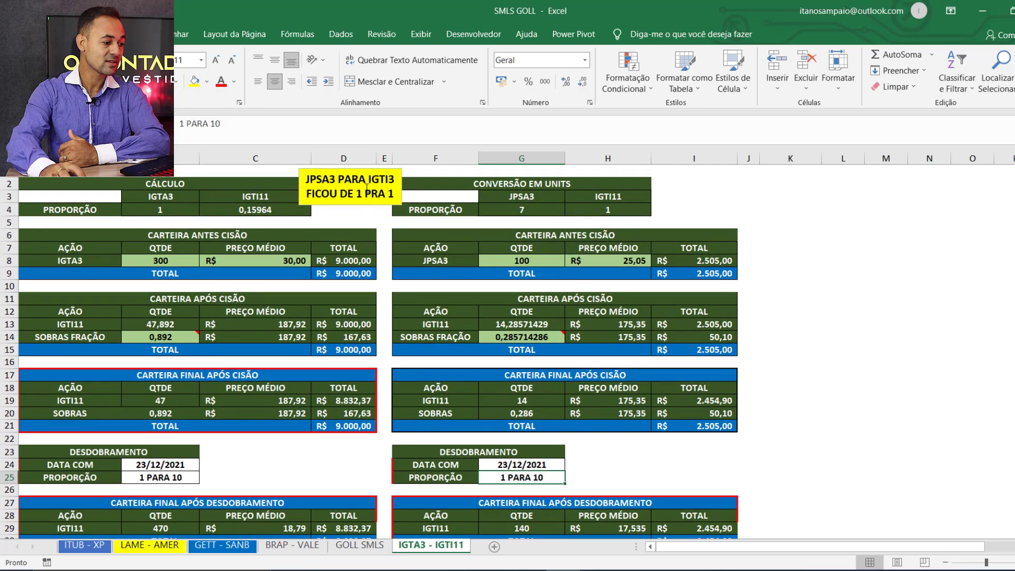